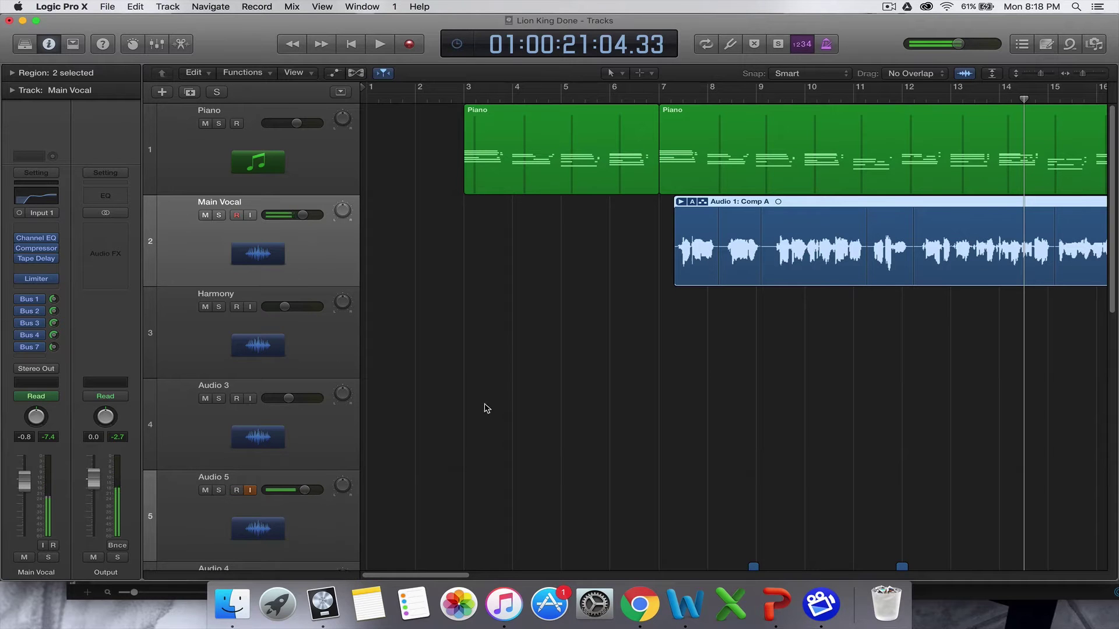
Step: Adjust the arrangement's horizontal view with the scroller along the bottom
{"action": "scroll", "coordinate": [712, 430], "scroll_direction": "down", "scroll_amount": 5}
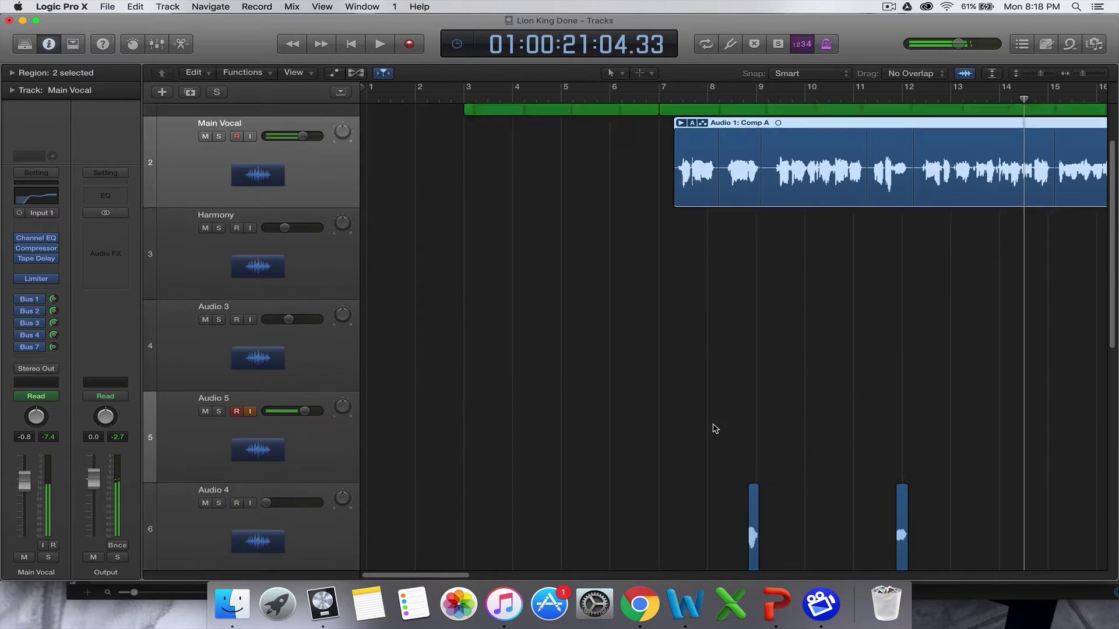
{"action": "scroll", "coordinate": [712, 429], "scroll_direction": "up", "scroll_amount": 5}
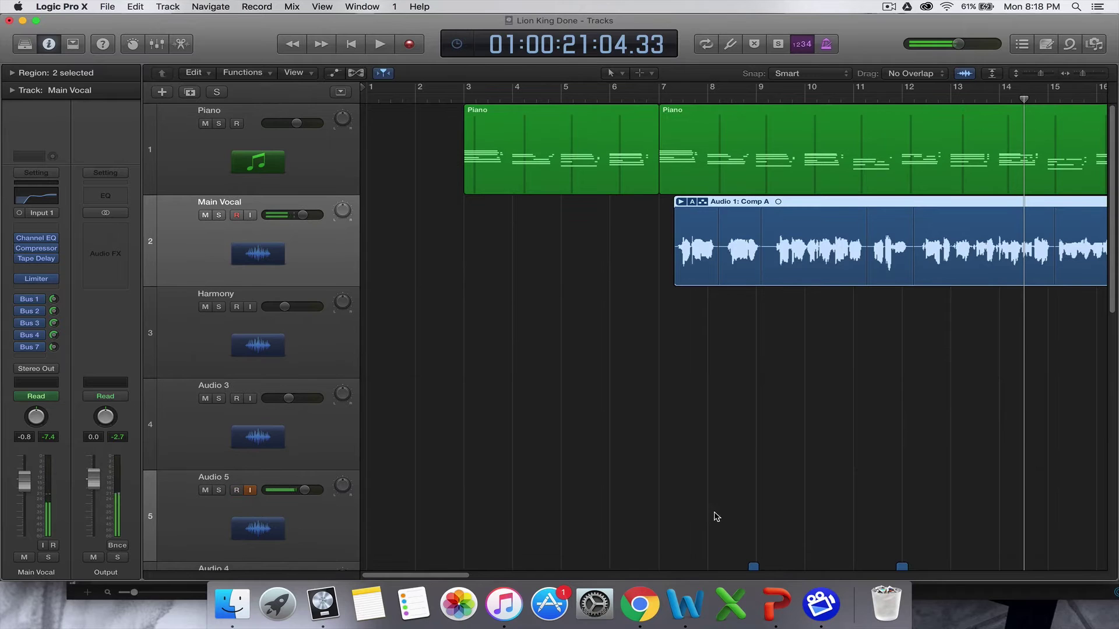
{"action": "left_click_drag", "start_coordinate": [454, 576], "coordinate": [520, 581]}
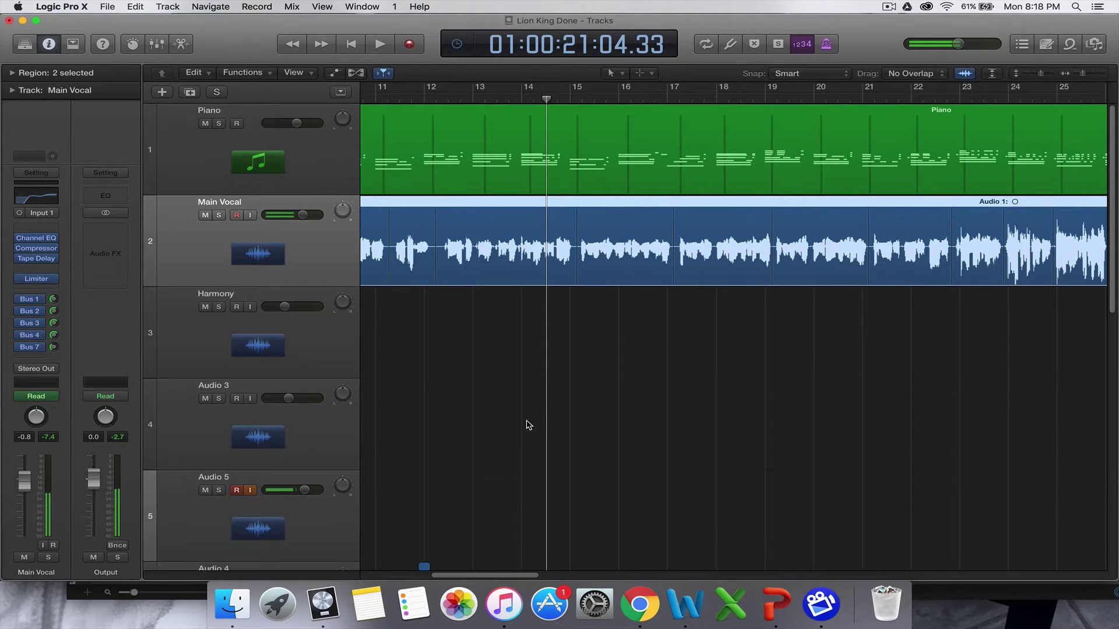
{"action": "left_click_drag", "start_coordinate": [517, 577], "coordinate": [549, 580]}
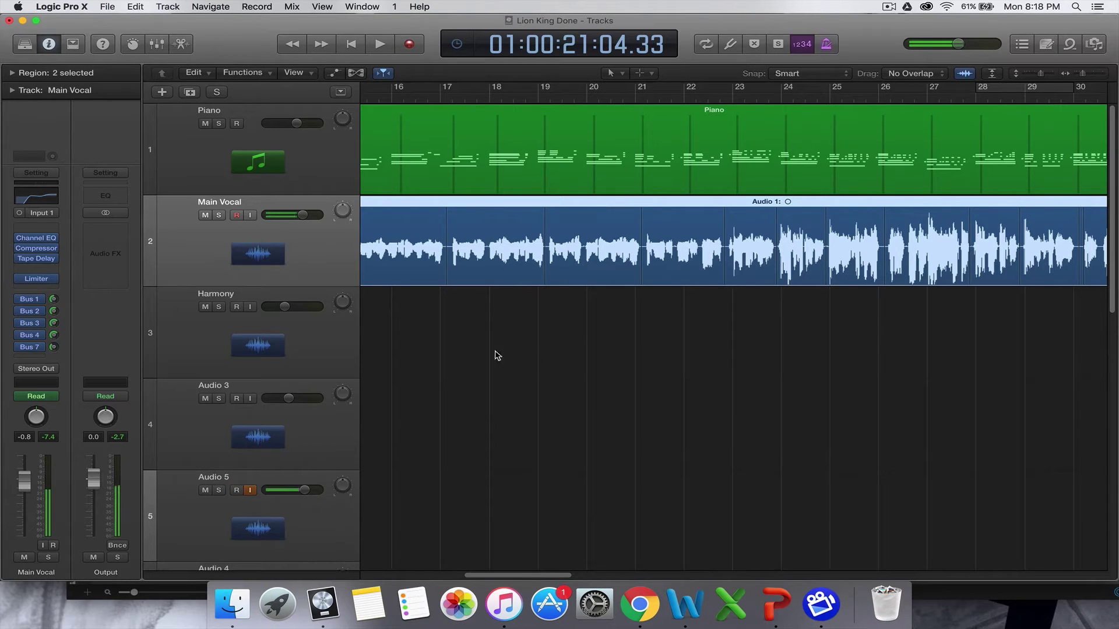
{"action": "left_click_drag", "start_coordinate": [518, 577], "coordinate": [502, 581]}
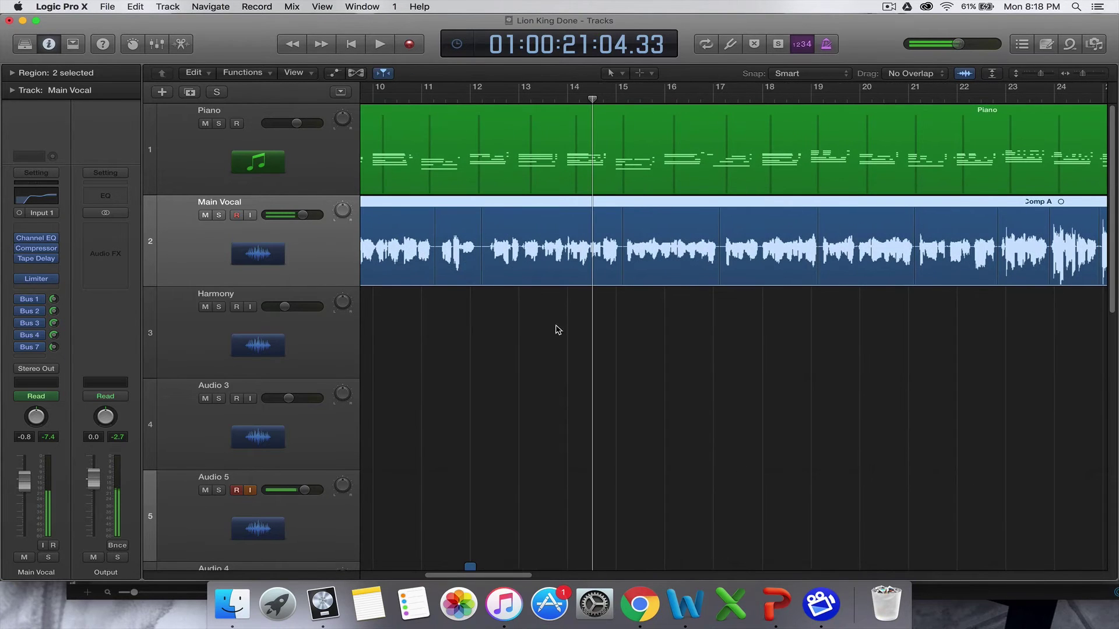
Step: Play the Main Vocal against the piano from just before bar 14, then stop
{"action": "scroll", "coordinate": [554, 326], "scroll_direction": "down", "scroll_amount": 5}
{"action": "scroll", "coordinate": [554, 327], "scroll_direction": "left", "scroll_amount": 5}
{"action": "scroll", "coordinate": [542, 426], "scroll_direction": "up", "scroll_amount": 3}
{"action": "scroll", "coordinate": [542, 425], "scroll_direction": "down", "scroll_amount": 7}
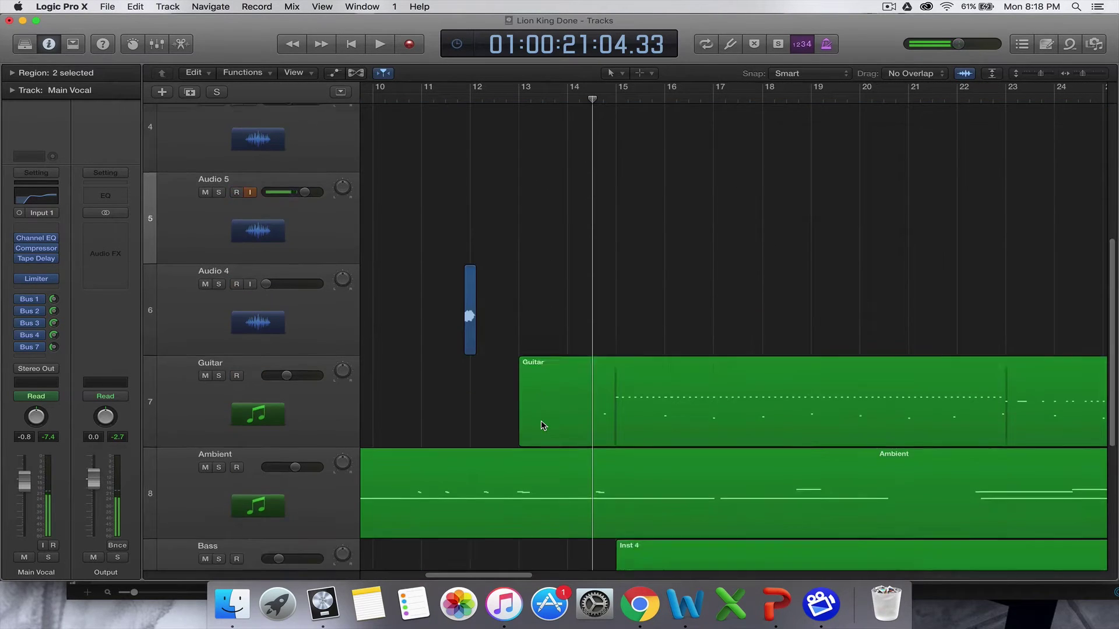
{"action": "scroll", "coordinate": [572, 427], "scroll_direction": "down", "scroll_amount": 3}
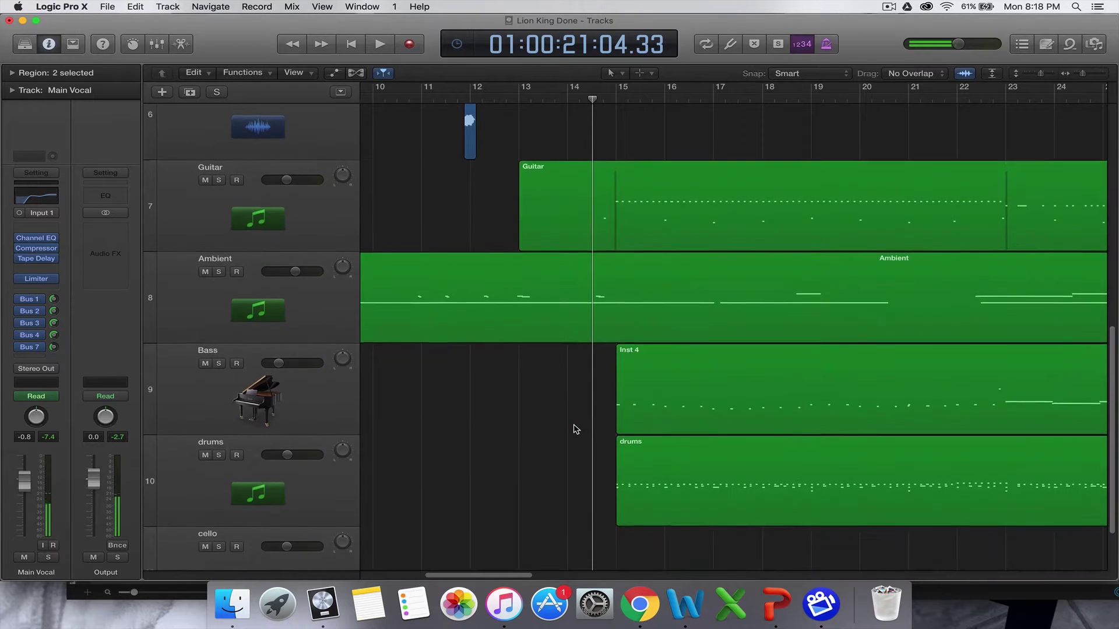
{"action": "scroll", "coordinate": [579, 430], "scroll_direction": "up", "scroll_amount": 2}
{"action": "scroll", "coordinate": [607, 395], "scroll_direction": "down", "scroll_amount": 3}
{"action": "scroll", "coordinate": [610, 401], "scroll_direction": "up", "scroll_amount": 5}
{"action": "scroll", "coordinate": [609, 400], "scroll_direction": "up", "scroll_amount": 7}
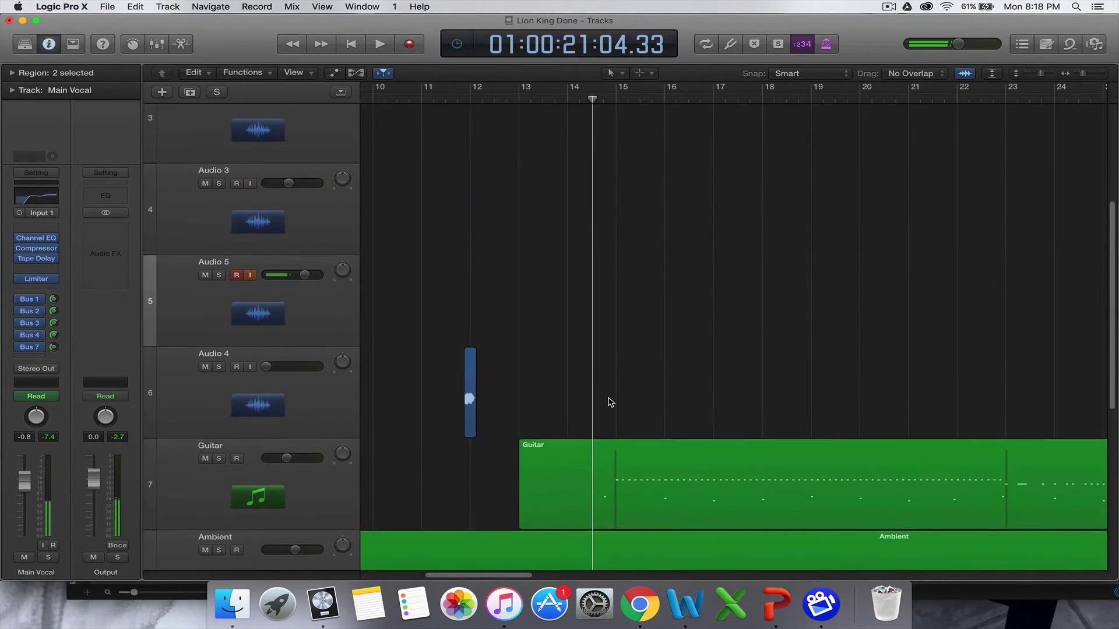
{"action": "left_click", "coordinate": [554, 97]}
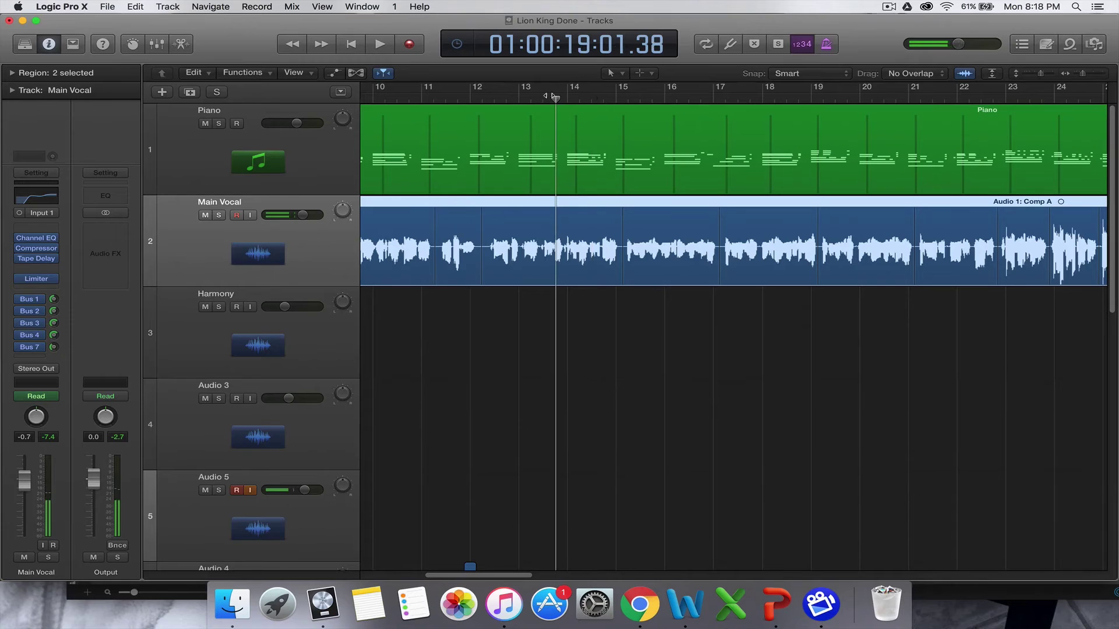
{"action": "key", "text": "space"}
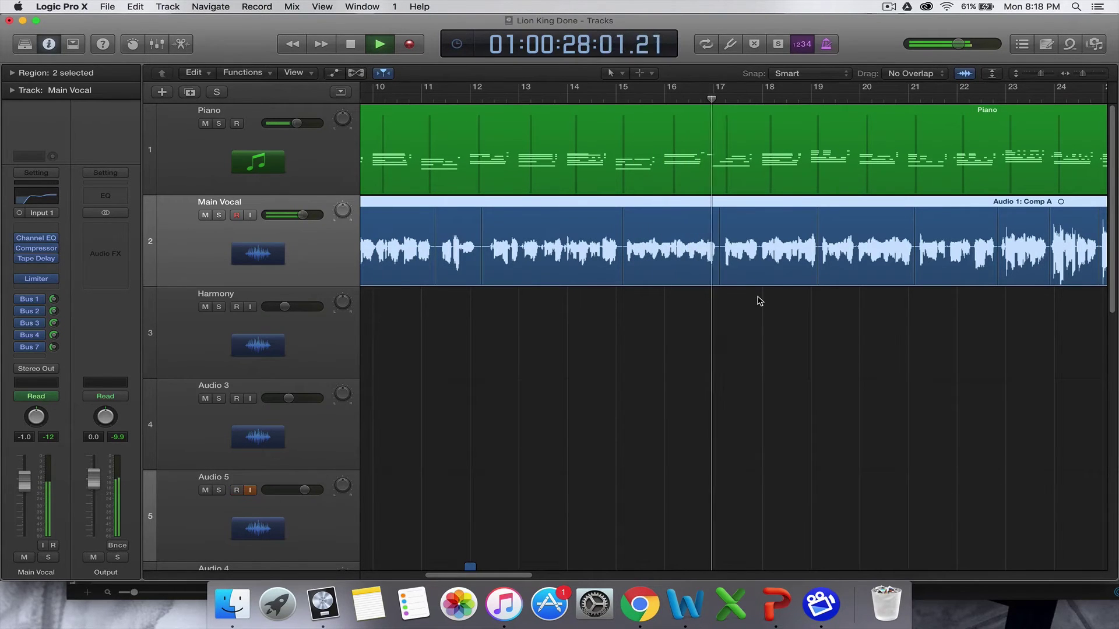
{"action": "key", "text": "space"}
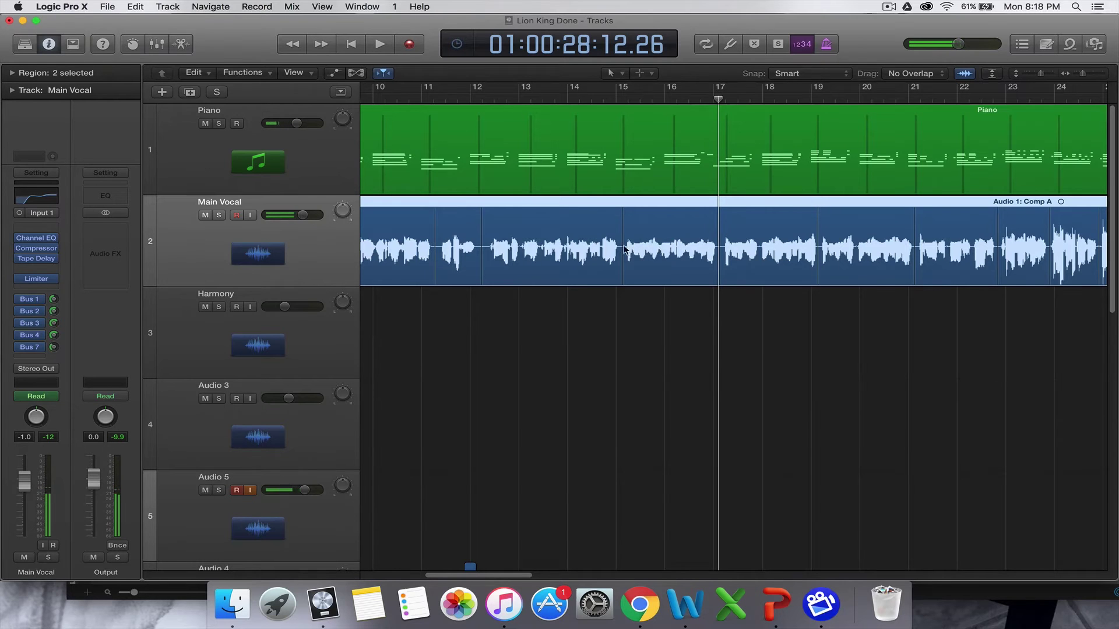
Step: Scrub the playhead around bar 17 and start playback again
{"action": "left_click_drag", "start_coordinate": [720, 99], "coordinate": [951, 120]}
{"action": "scroll", "coordinate": [641, 278], "scroll_direction": "right", "scroll_amount": 10}
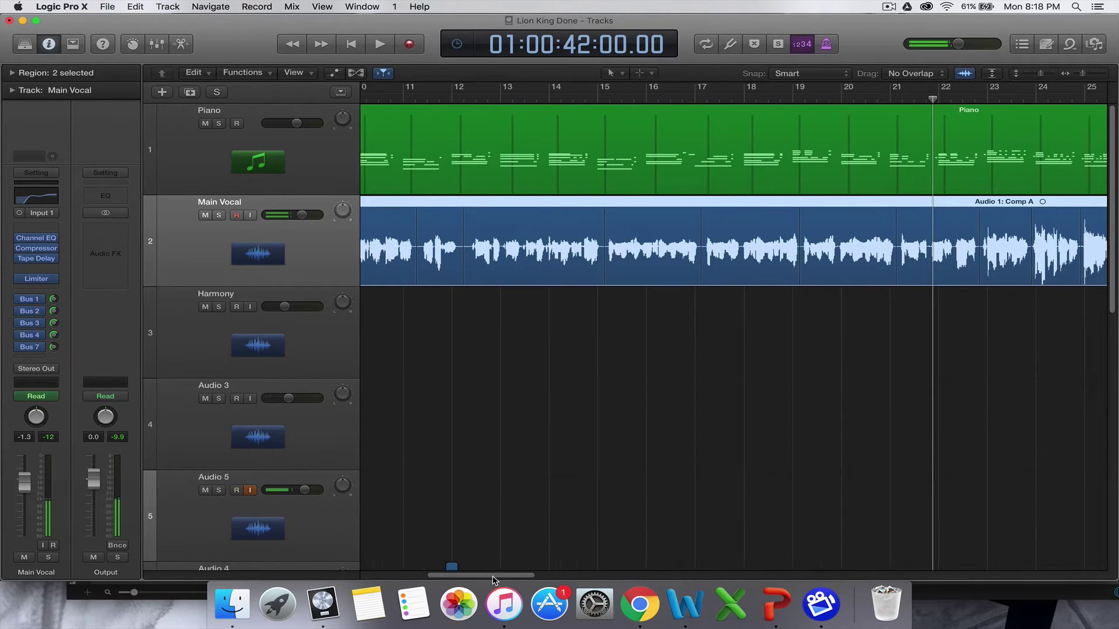
{"action": "key", "text": "space"}
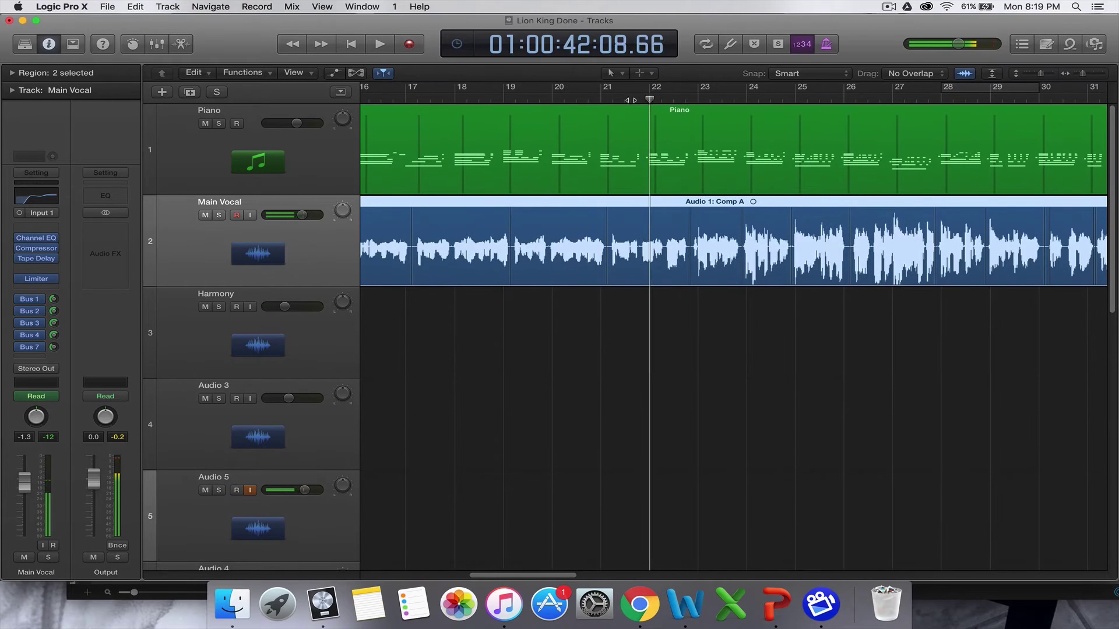
Step: Park the playhead at bar 19, select the Harmony track, and audition from there
{"action": "left_click", "coordinate": [510, 96]}
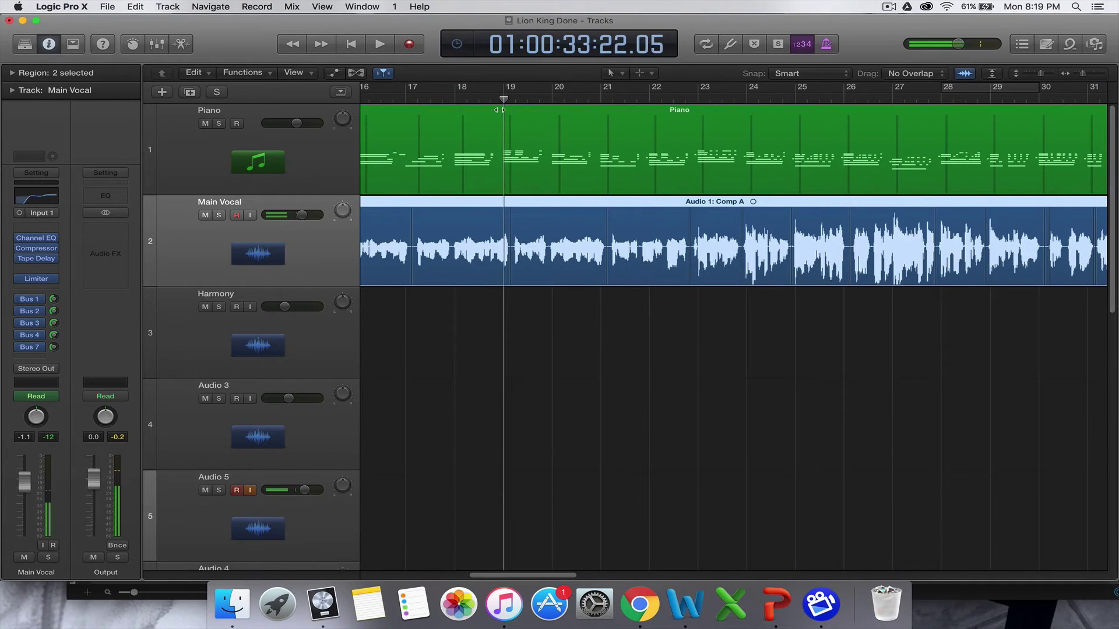
{"action": "left_click", "coordinate": [315, 341]}
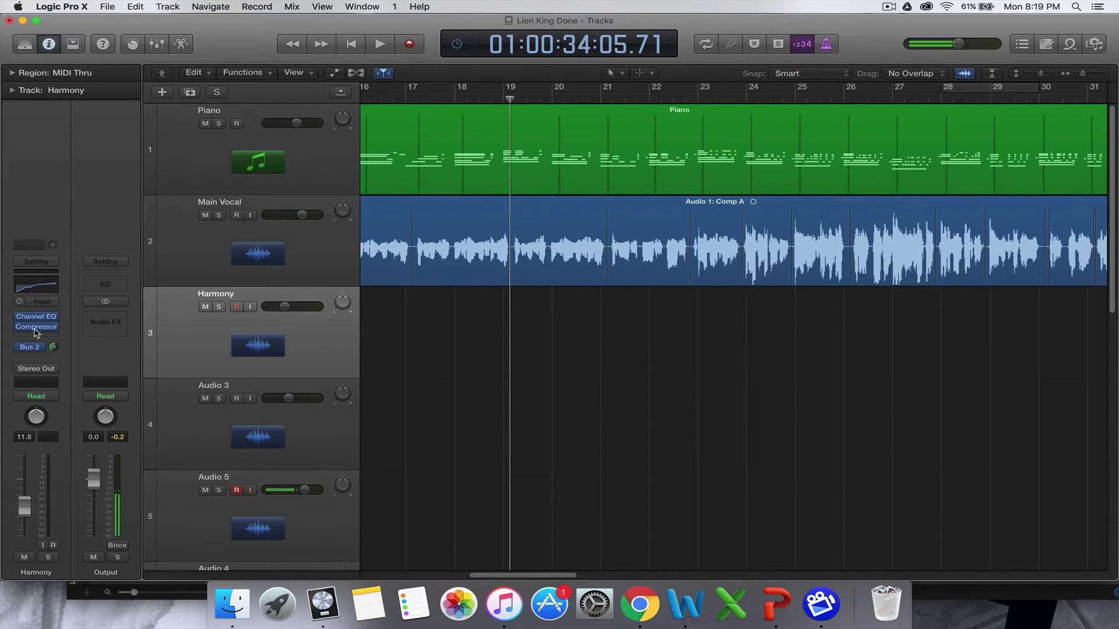
{"action": "mouse_move", "coordinate": [41, 352]}
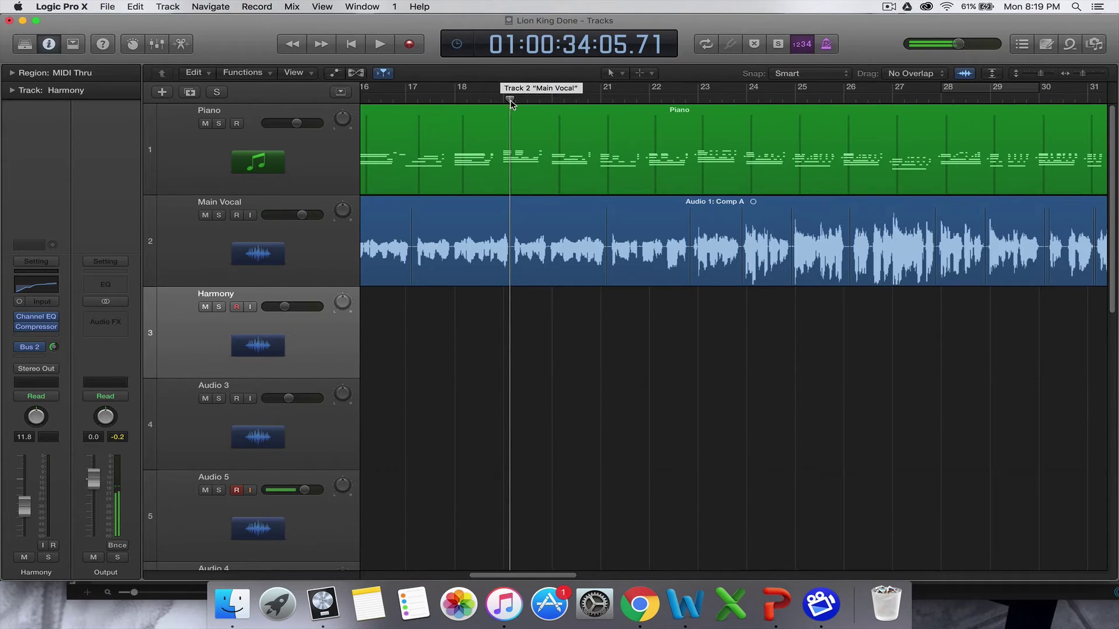
{"action": "key", "text": "space"}
{"action": "key", "text": "space"}
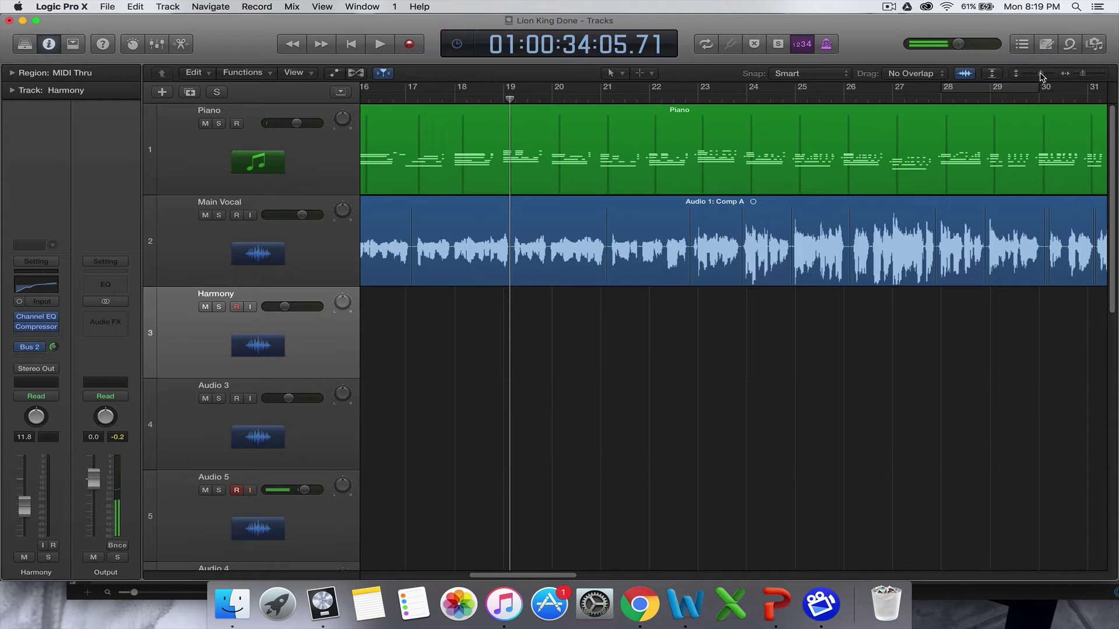
Step: Zoom in on bars 18–24 and set the playhead just after bar 19, auditioning briefly
{"action": "left_click_drag", "start_coordinate": [1041, 77], "coordinate": [1084, 78]}
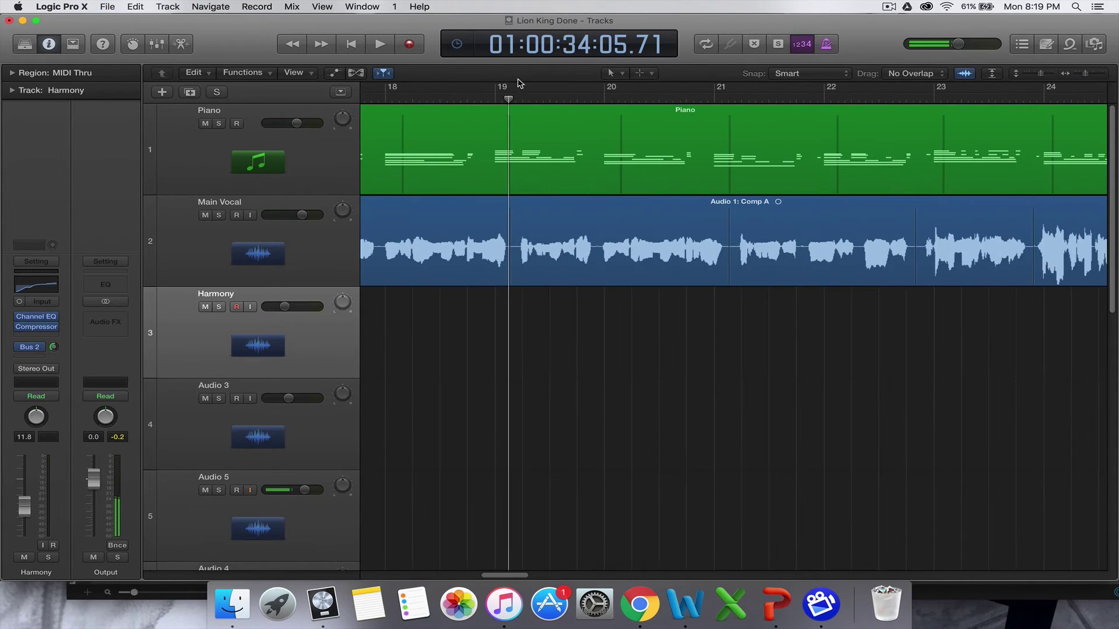
{"action": "left_click_drag", "start_coordinate": [509, 99], "coordinate": [515, 99]}
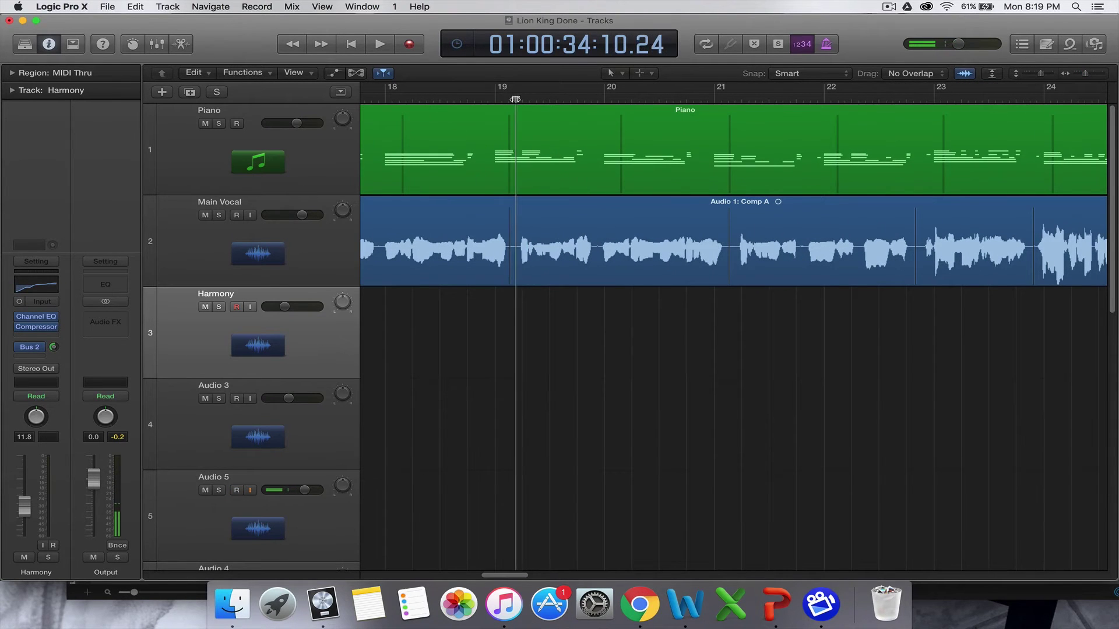
{"action": "key", "text": "space"}
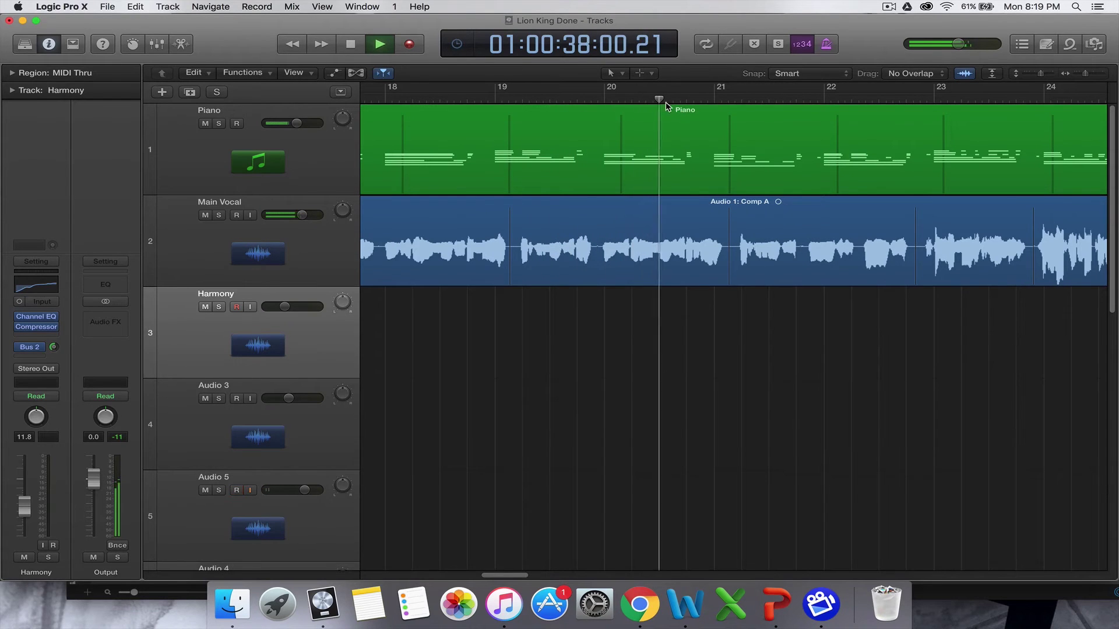
{"action": "key", "text": "space"}
{"action": "left_click_drag", "start_coordinate": [515, 112], "coordinate": [515, 112]}
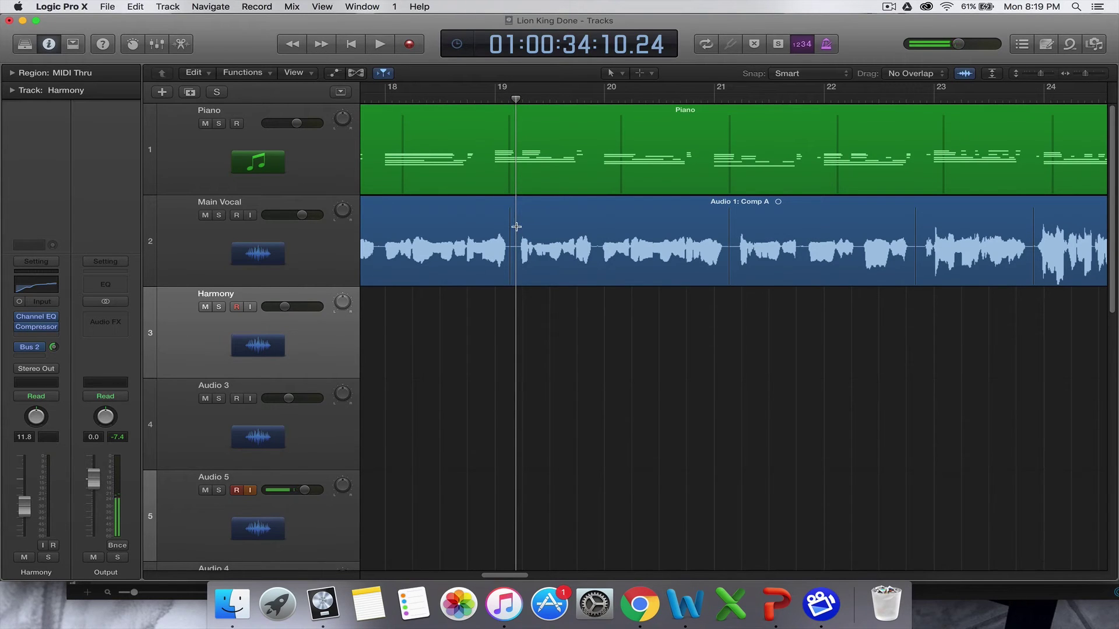
Step: Copy the bar 19–21 Main Vocal phrase onto the Harmony track, declining its automation
{"action": "left_click_drag", "start_coordinate": [517, 227], "coordinate": [727, 247]}
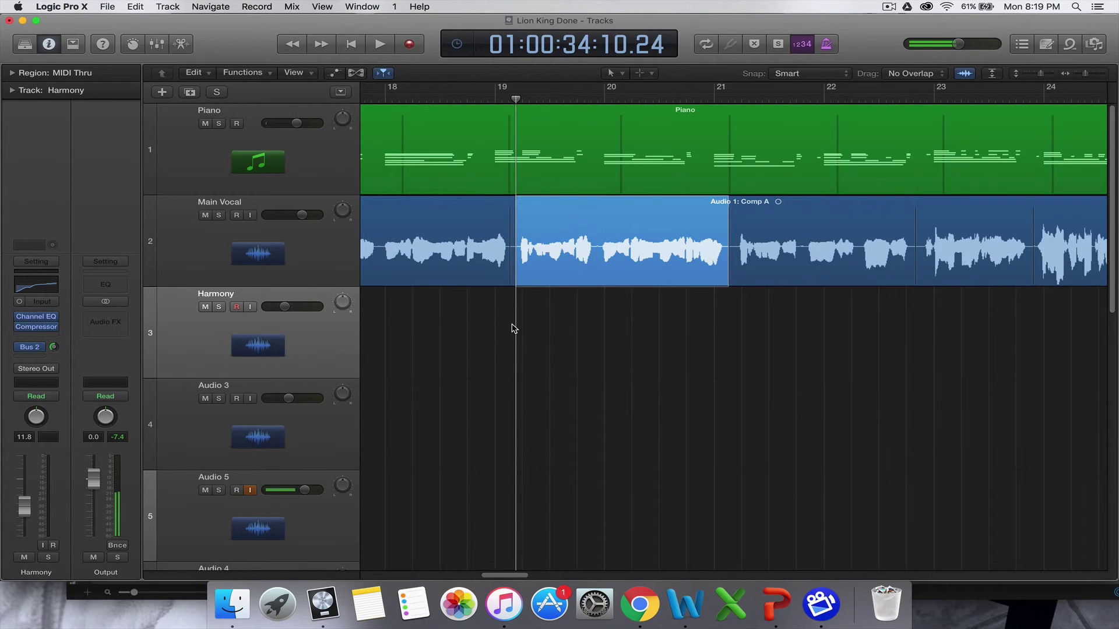
{"action": "left_click", "coordinate": [542, 340]}
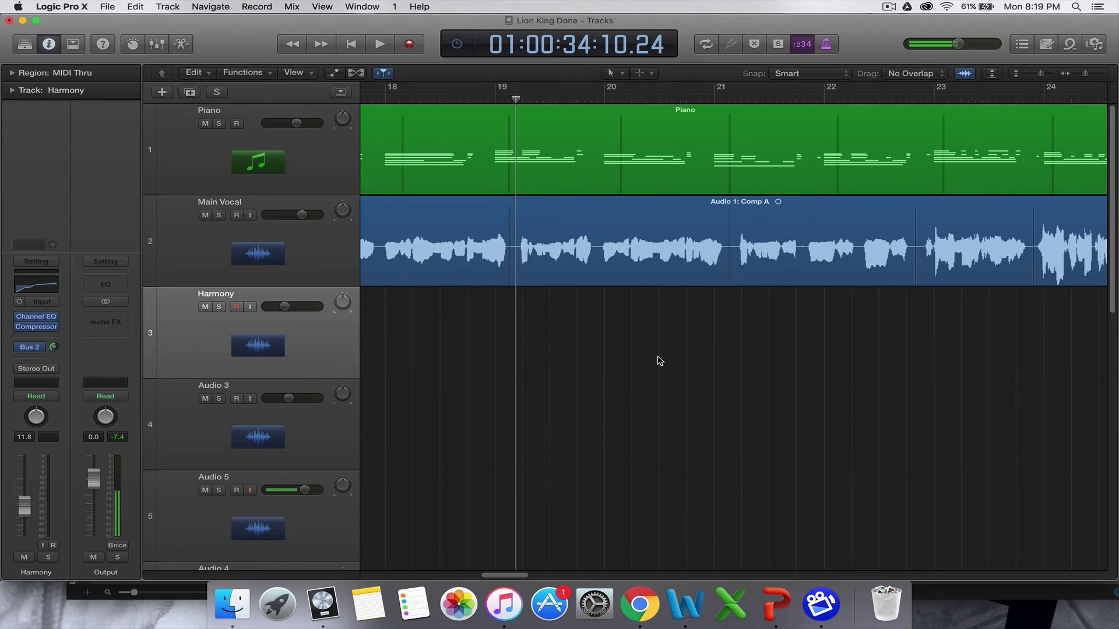
{"action": "key", "text": "super+v"}
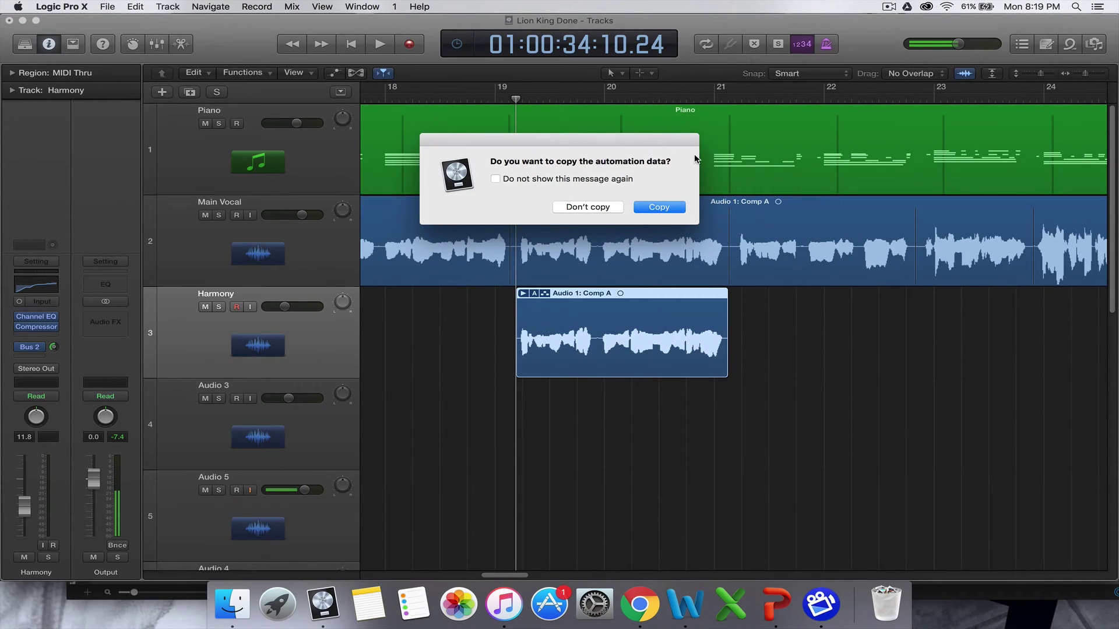
{"action": "left_click", "coordinate": [587, 206]}
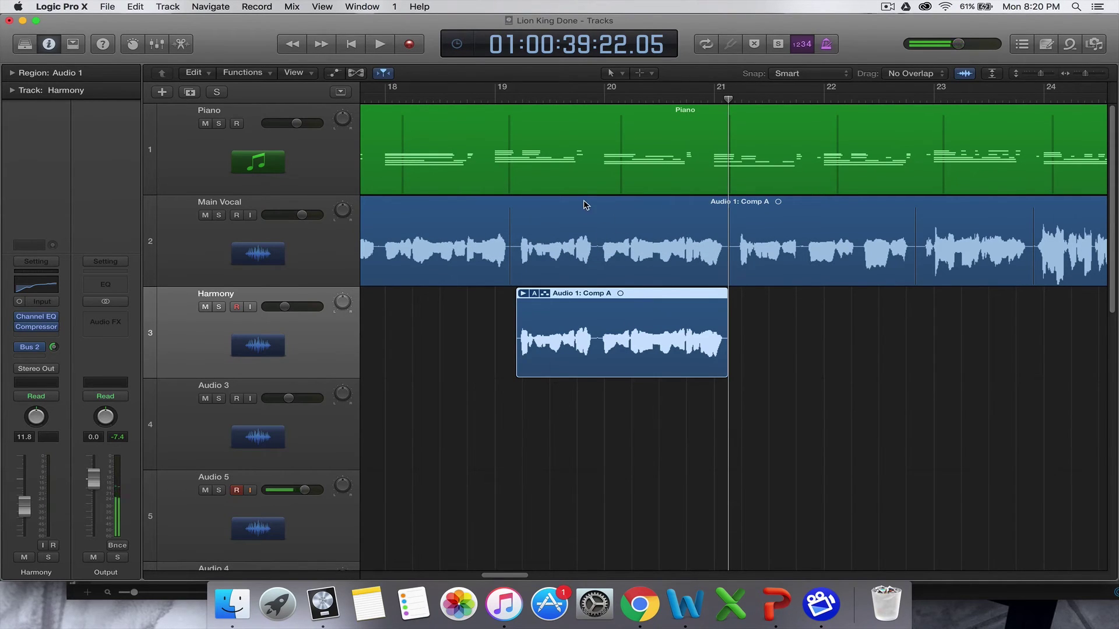
Step: Expand the Harmony take folder and make Take 4 the active comp take
{"action": "double_click", "coordinate": [644, 298]}
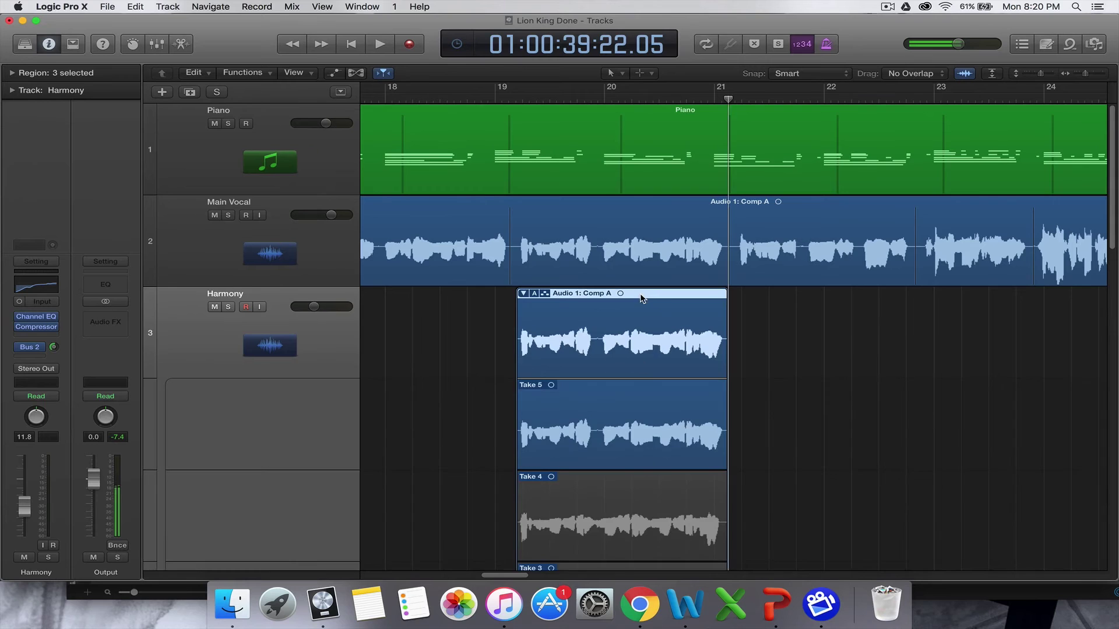
{"action": "scroll", "coordinate": [645, 440], "scroll_direction": "down", "scroll_amount": 3}
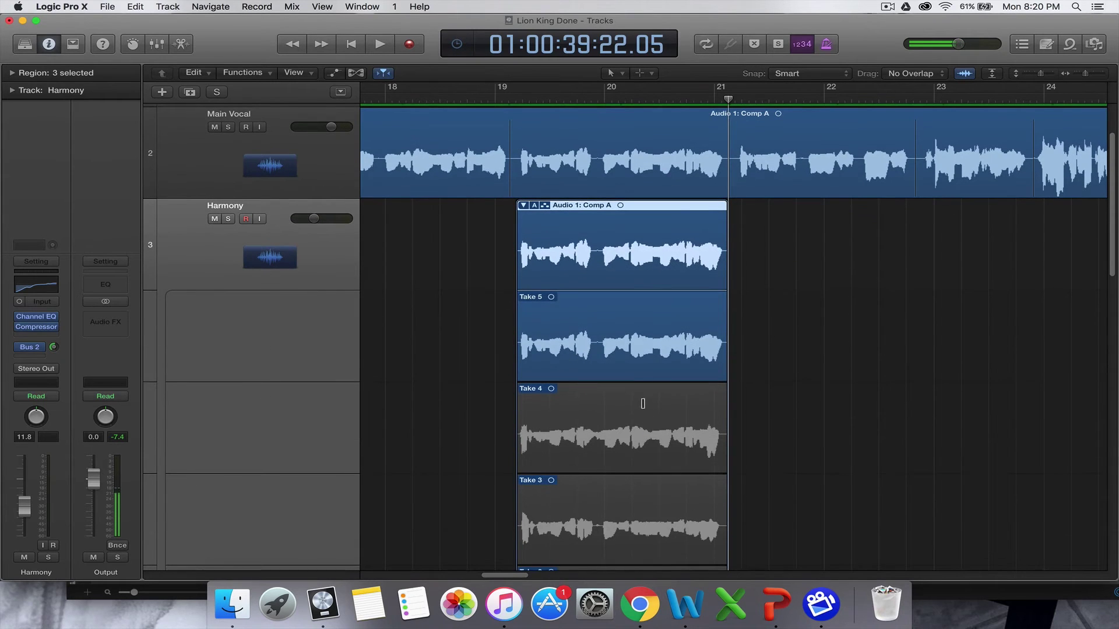
{"action": "left_click", "coordinate": [625, 443]}
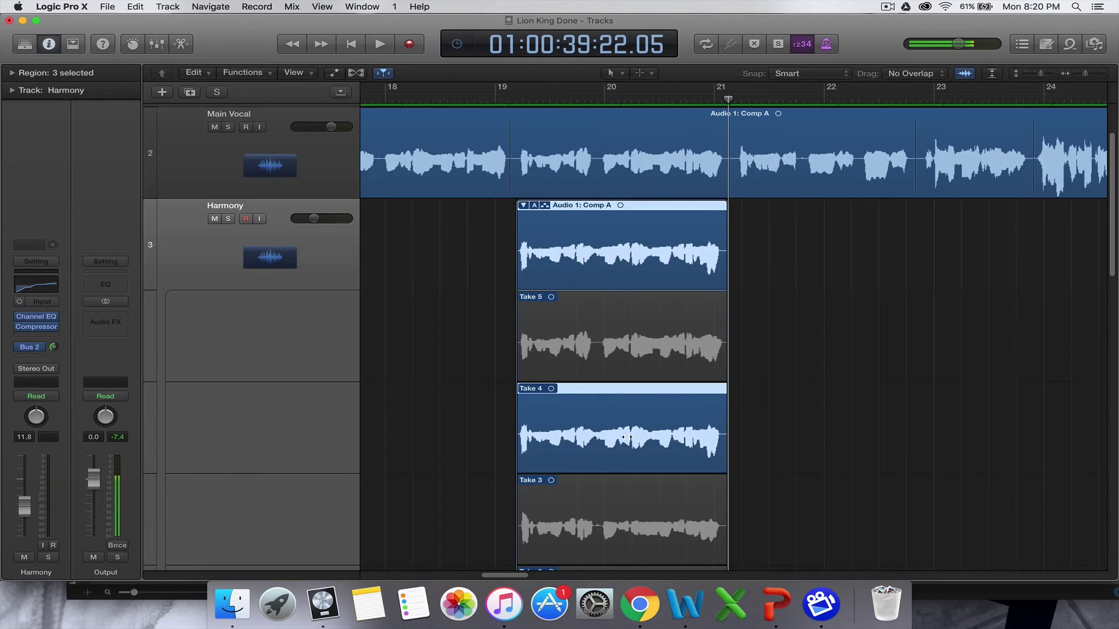
{"action": "scroll", "coordinate": [617, 362], "scroll_direction": "down", "scroll_amount": 2}
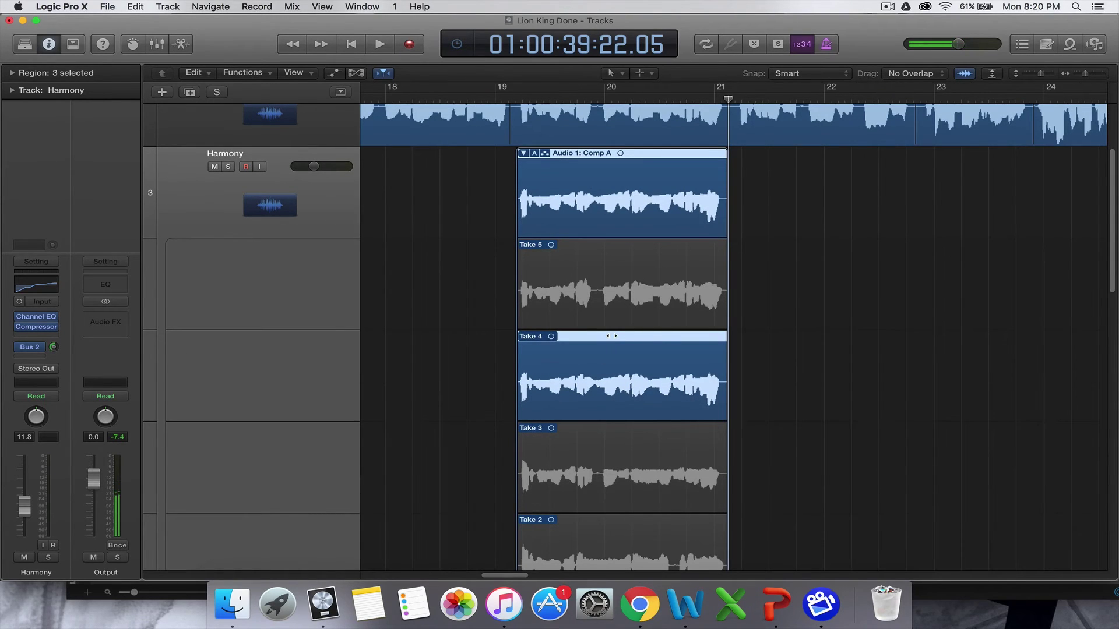
Step: Open the Harmony region in the editor, toggle Flex off and on, keeping Flex Pitch mode
{"action": "double_click", "coordinate": [610, 336]}
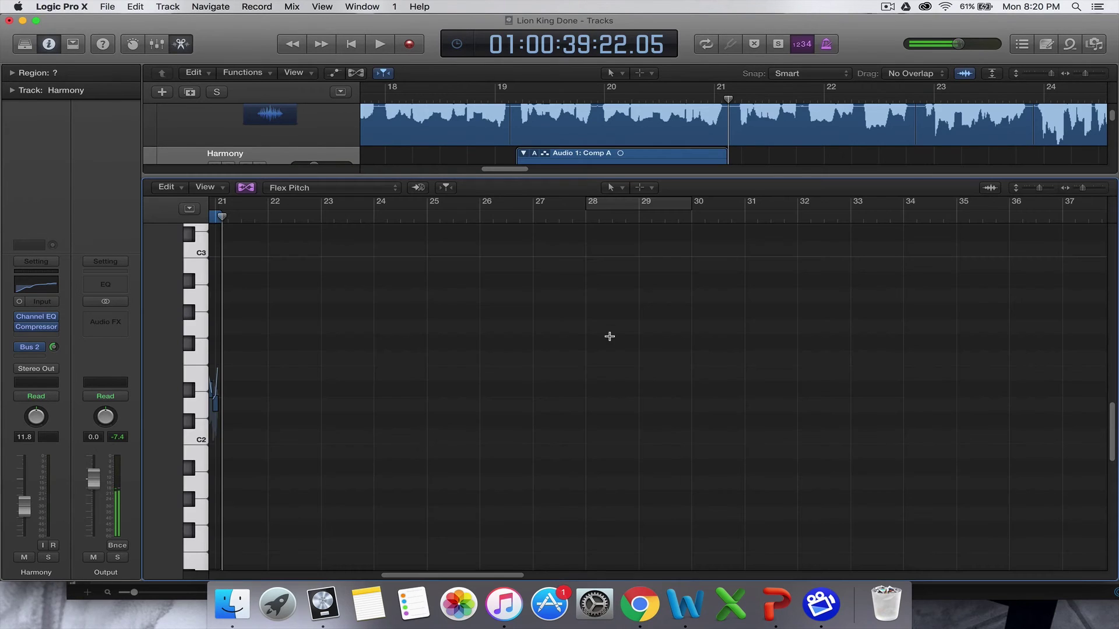
{"action": "left_click", "coordinate": [246, 187]}
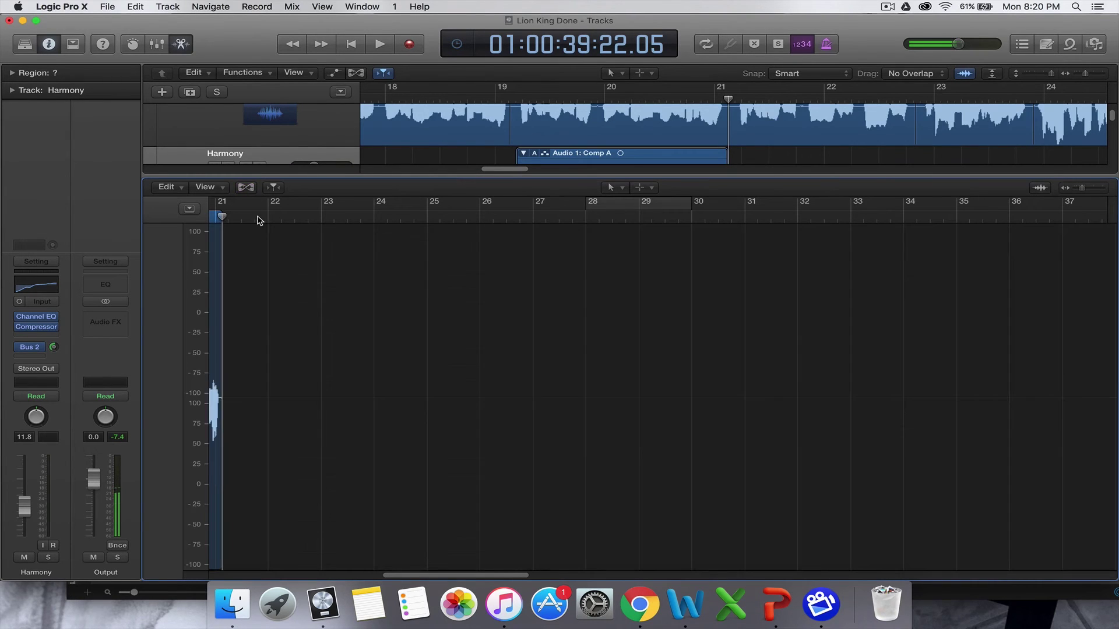
{"action": "left_click", "coordinate": [246, 188]}
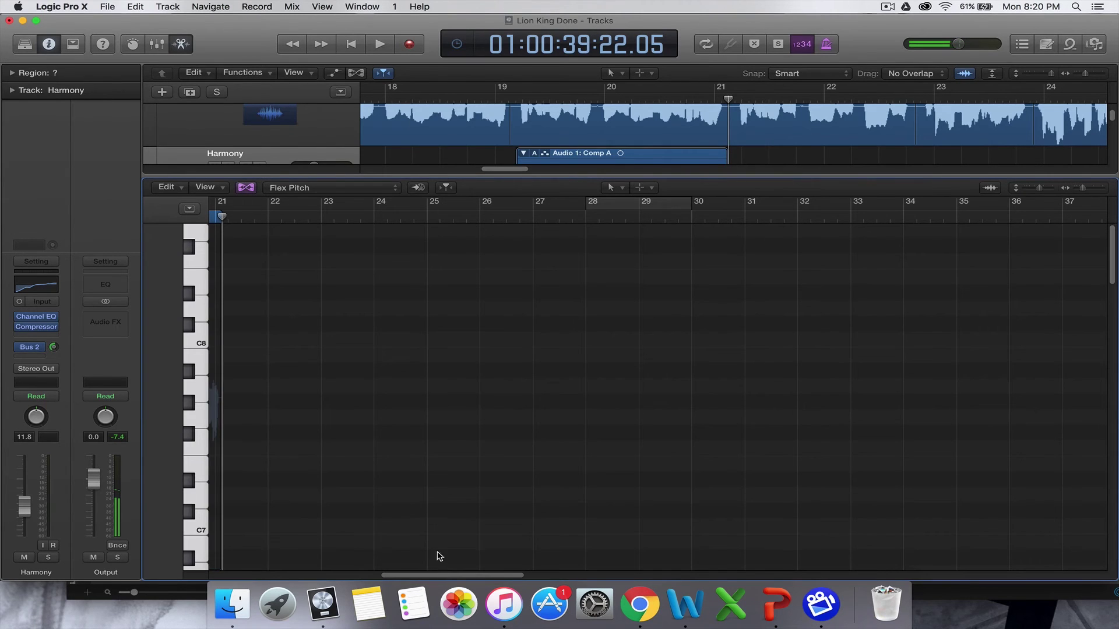
{"action": "left_click_drag", "start_coordinate": [437, 574], "coordinate": [383, 576]}
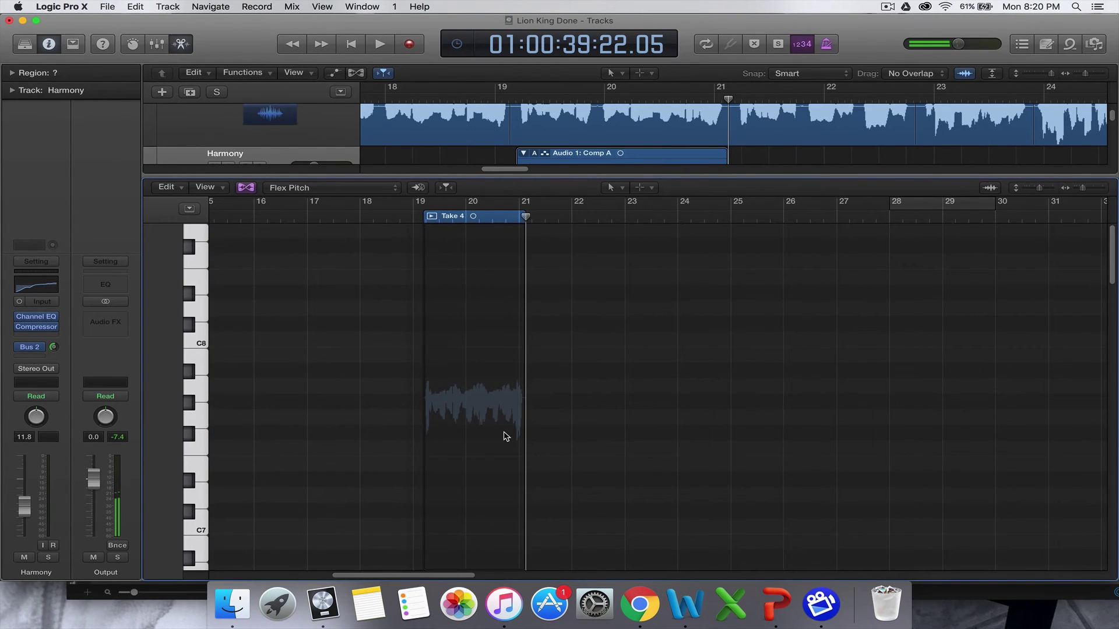
{"action": "left_click", "coordinate": [315, 188]}
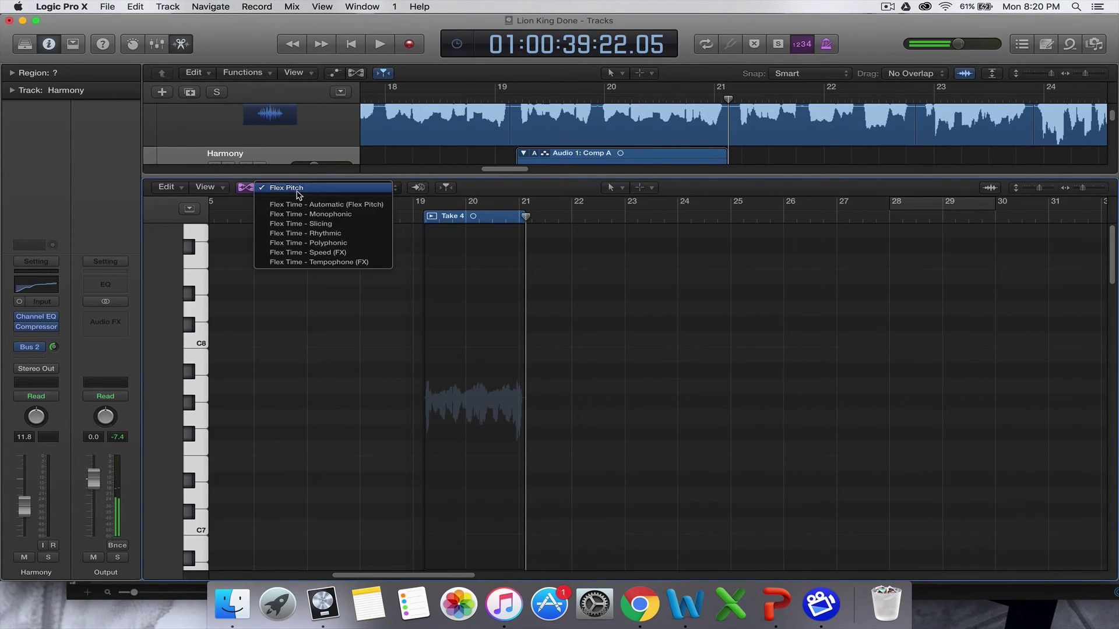
{"action": "left_click", "coordinate": [474, 272]}
Step: Select the Take 4 region and scroll the piano roll down to C2–C3
{"action": "left_click", "coordinate": [487, 304]}
{"action": "scroll", "coordinate": [483, 424], "scroll_direction": "down", "scroll_amount": 10}
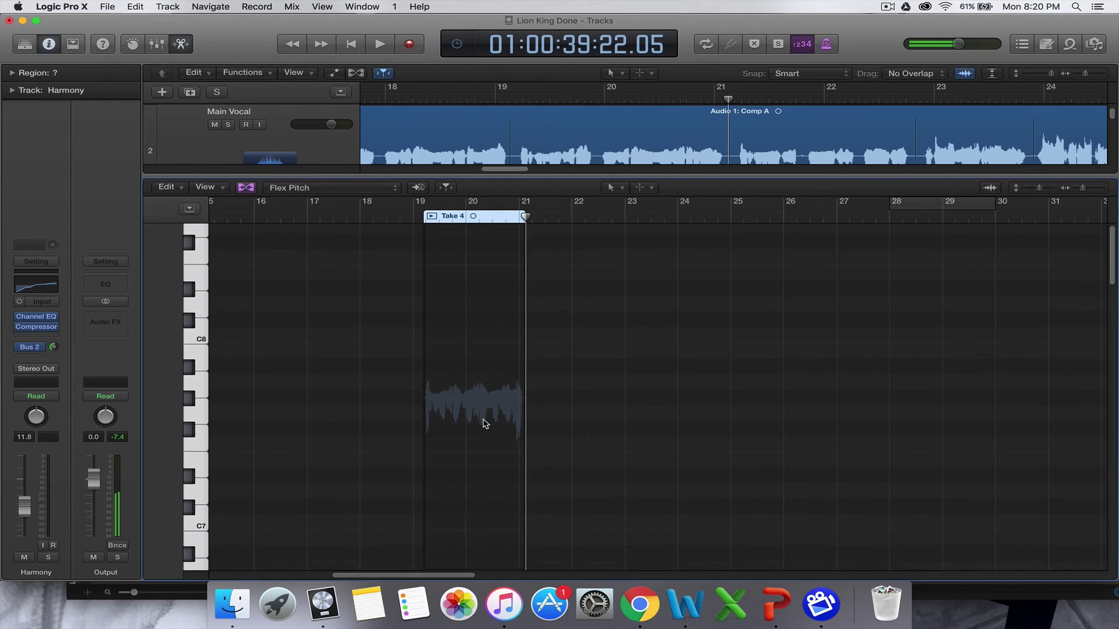
{"action": "scroll", "coordinate": [483, 424], "scroll_direction": "down", "scroll_amount": 12}
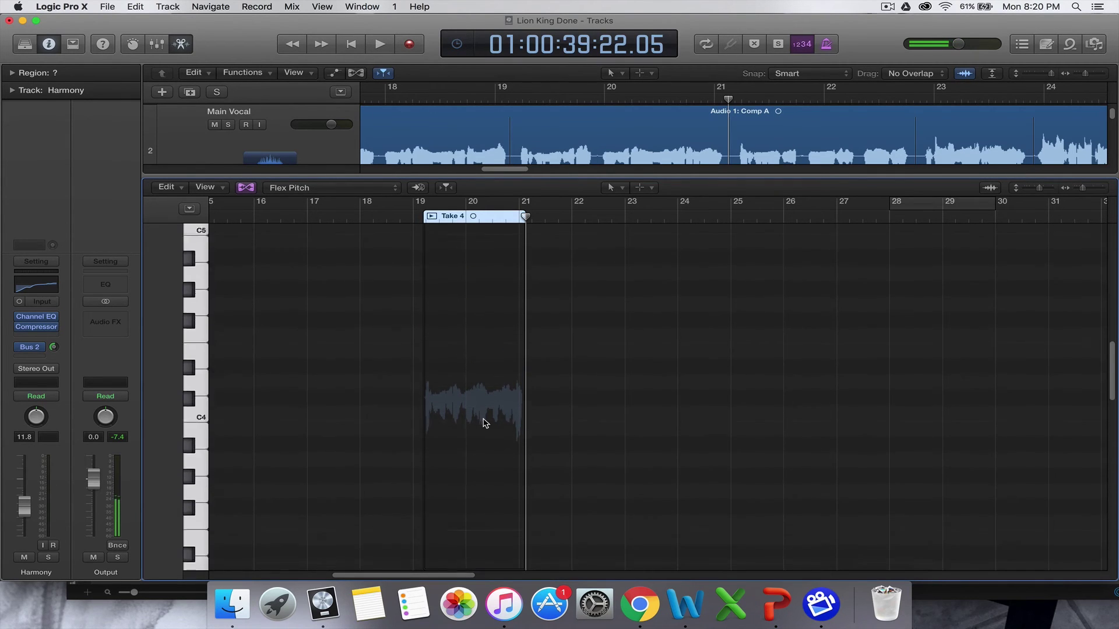
{"action": "scroll", "coordinate": [485, 419], "scroll_direction": "down", "scroll_amount": 1}
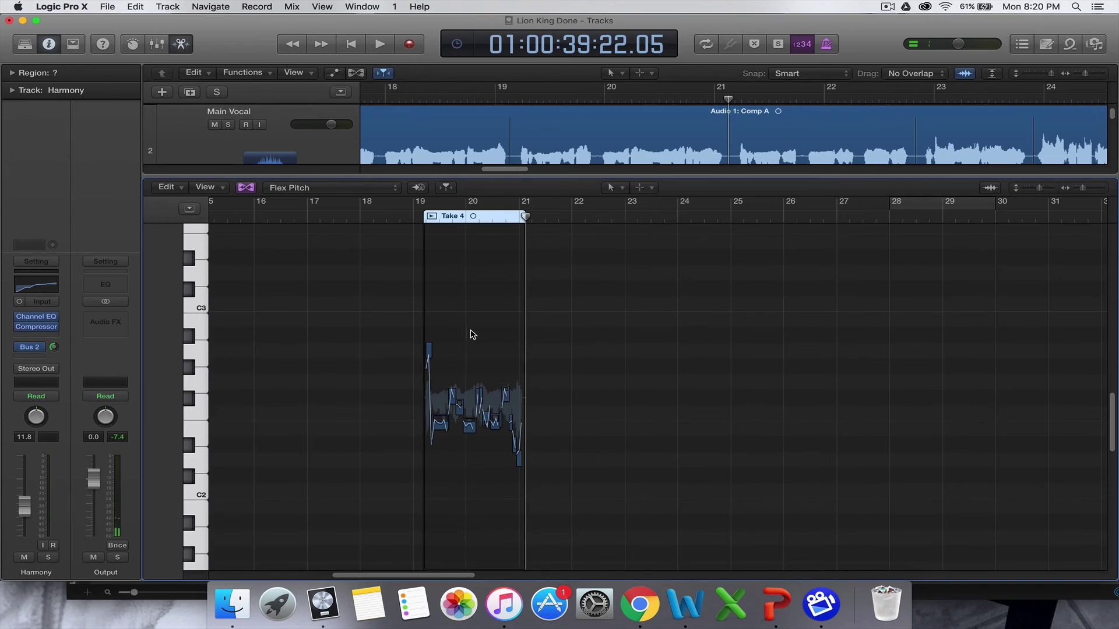
Step: Raise all of Take 4's pitch segments from E2 to G2, then close the editor
{"action": "left_click_drag", "start_coordinate": [444, 360], "coordinate": [531, 474]}
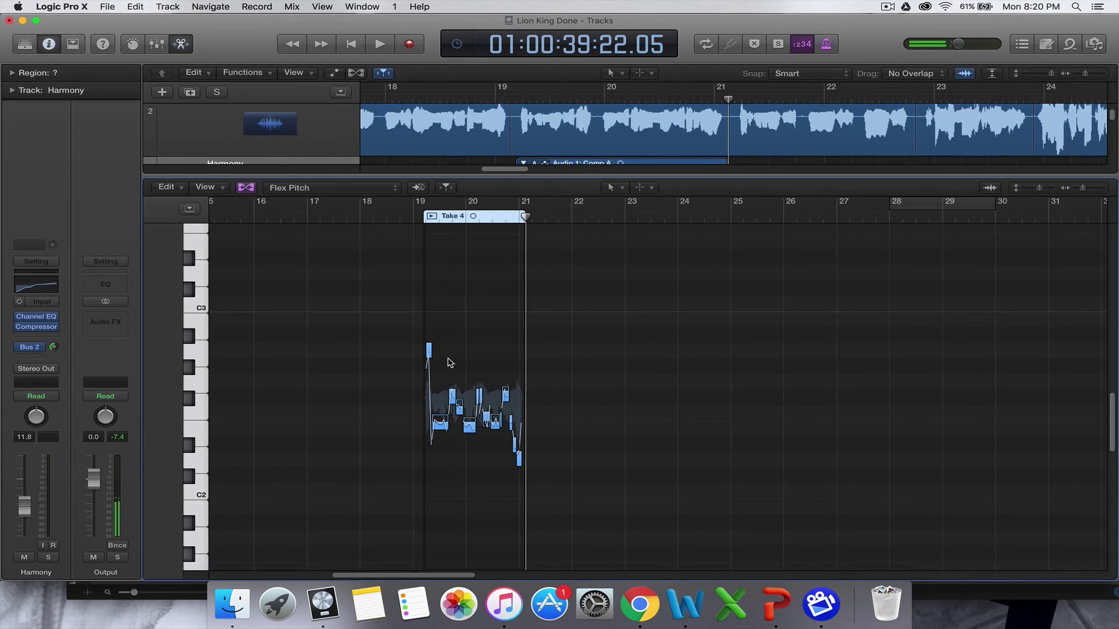
{"action": "left_click", "coordinate": [439, 424]}
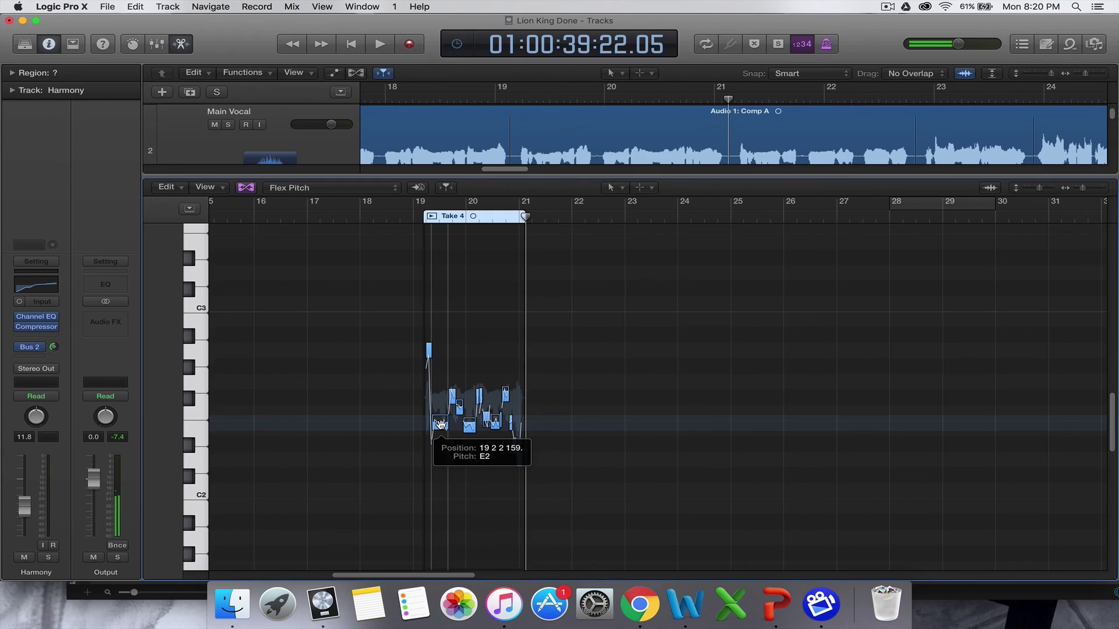
{"action": "left_click_drag", "start_coordinate": [440, 424], "coordinate": [438, 369]}
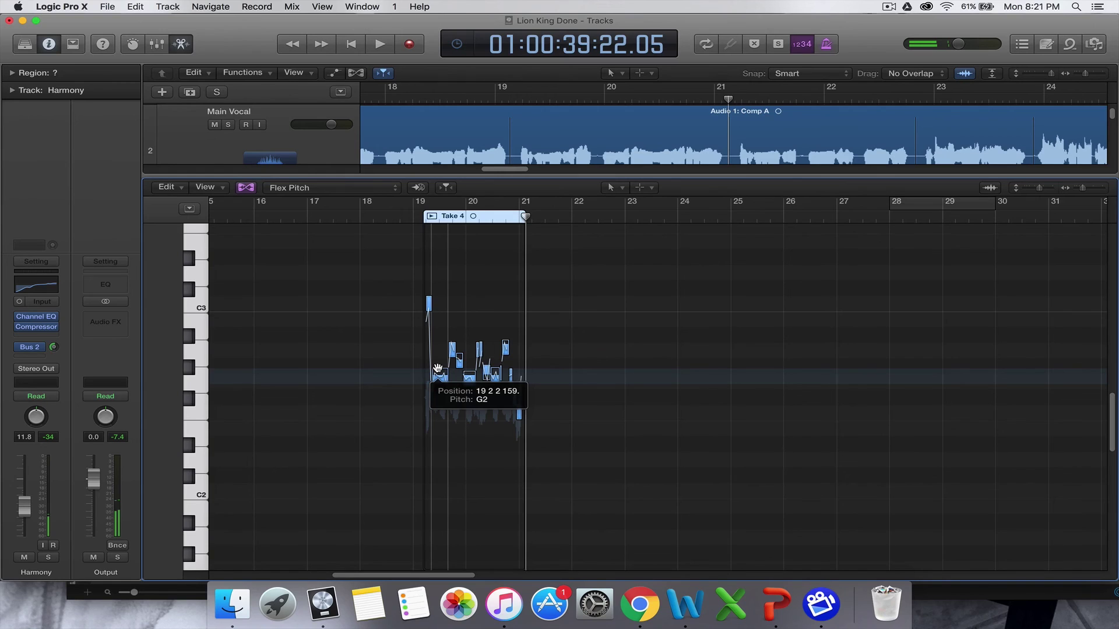
{"action": "left_click_drag", "start_coordinate": [438, 369], "coordinate": [438, 370]}
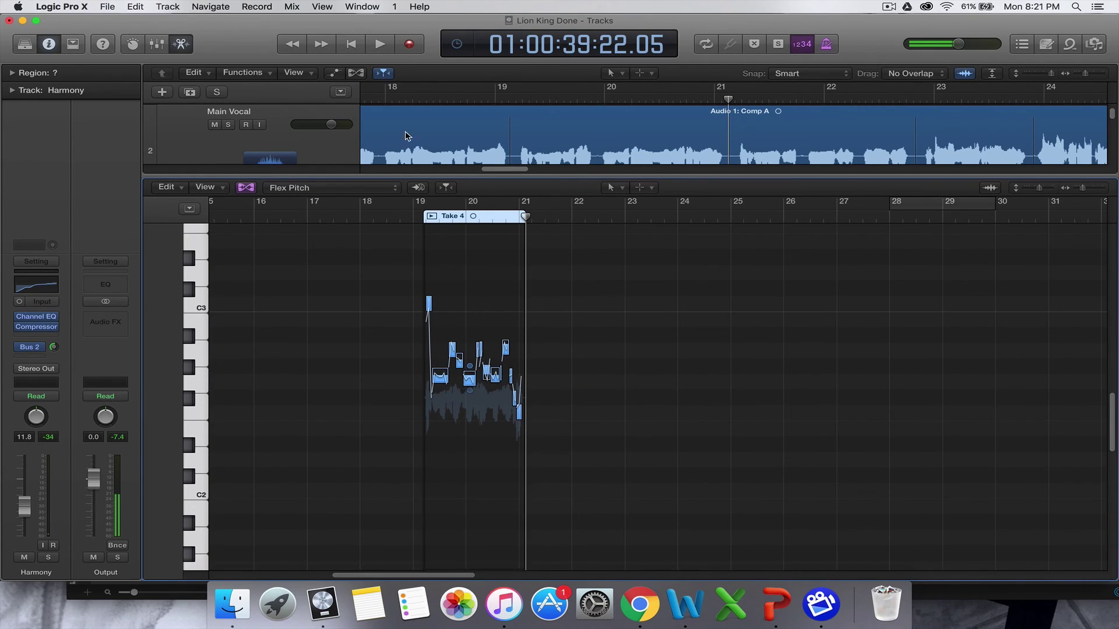
{"action": "left_click", "coordinate": [182, 50]}
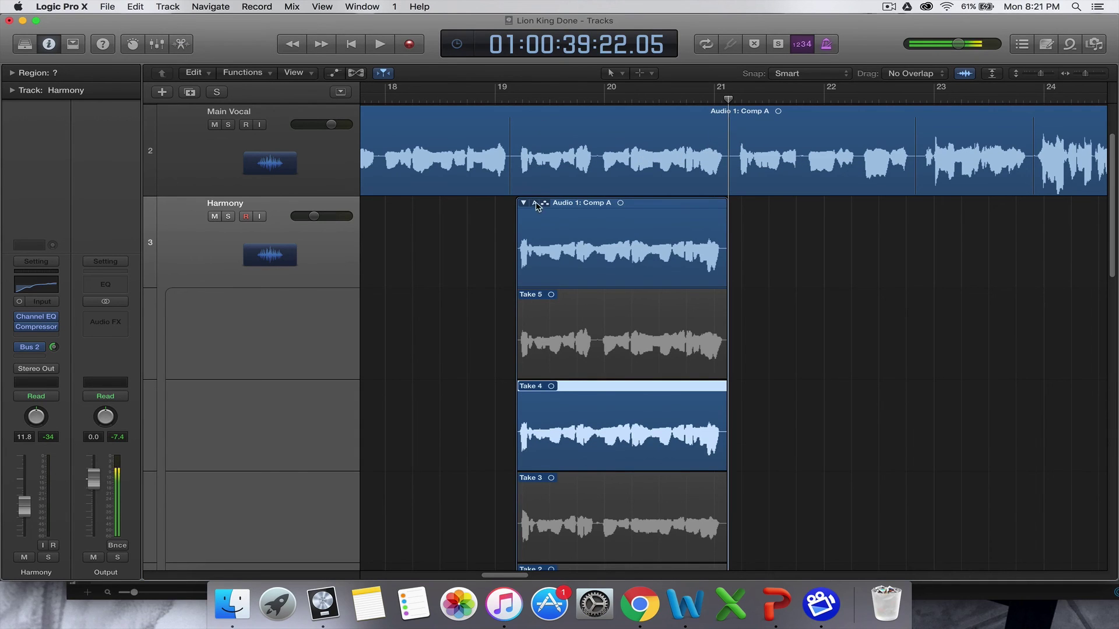
Step: Collapse the Harmony take folder and solo Main Vocal, Harmony and Audio 5
{"action": "double_click", "coordinate": [636, 204]}
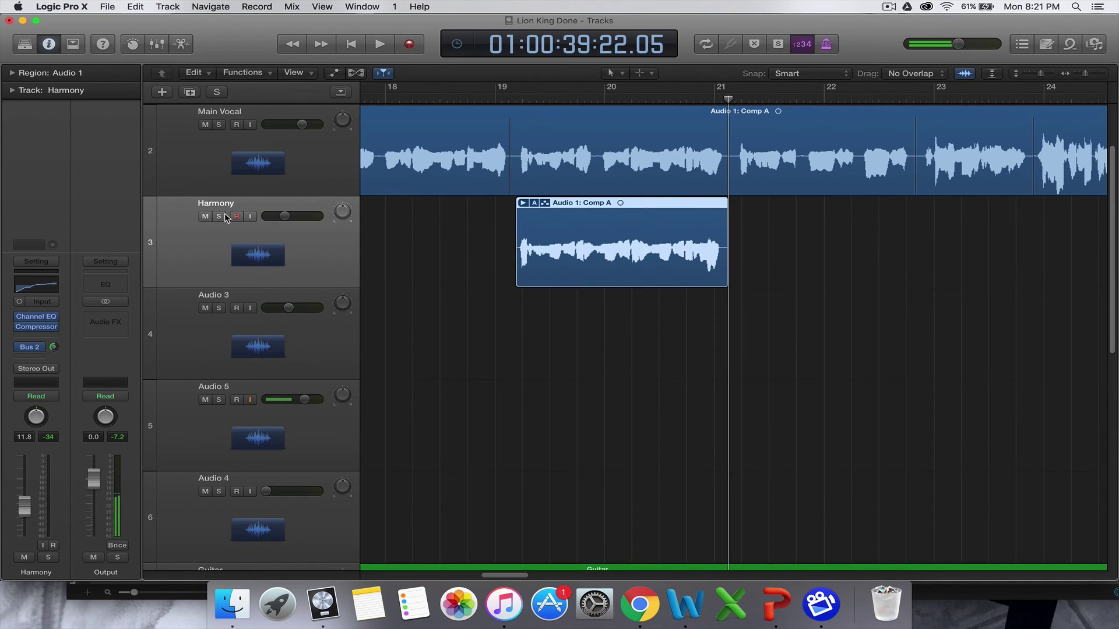
{"action": "left_click", "coordinate": [219, 124]}
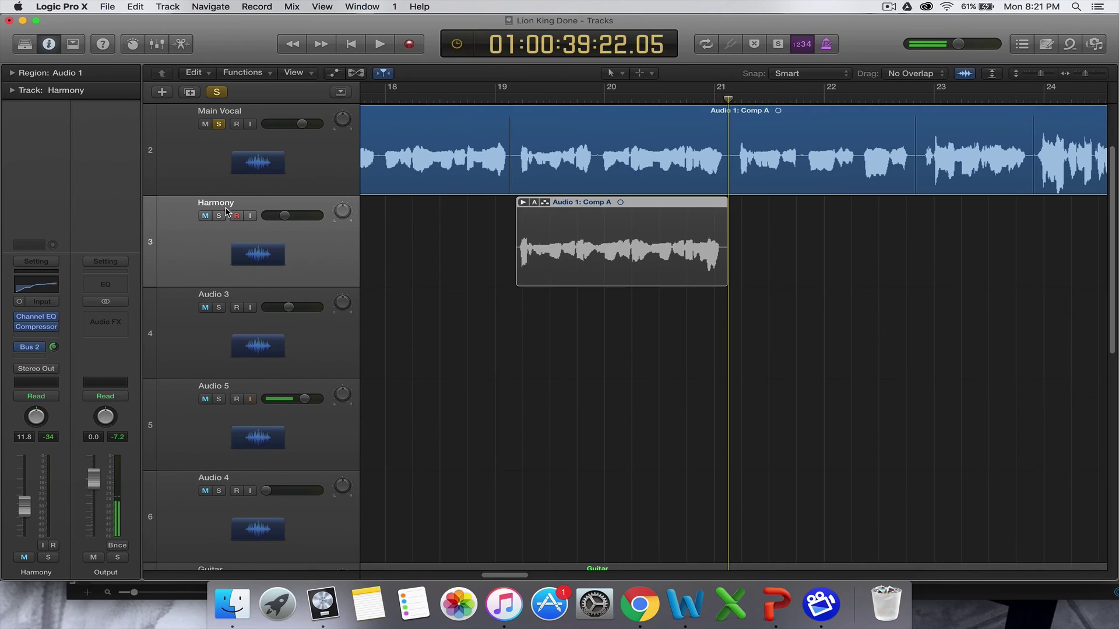
{"action": "left_click", "coordinate": [220, 216]}
{"action": "left_click", "coordinate": [219, 400]}
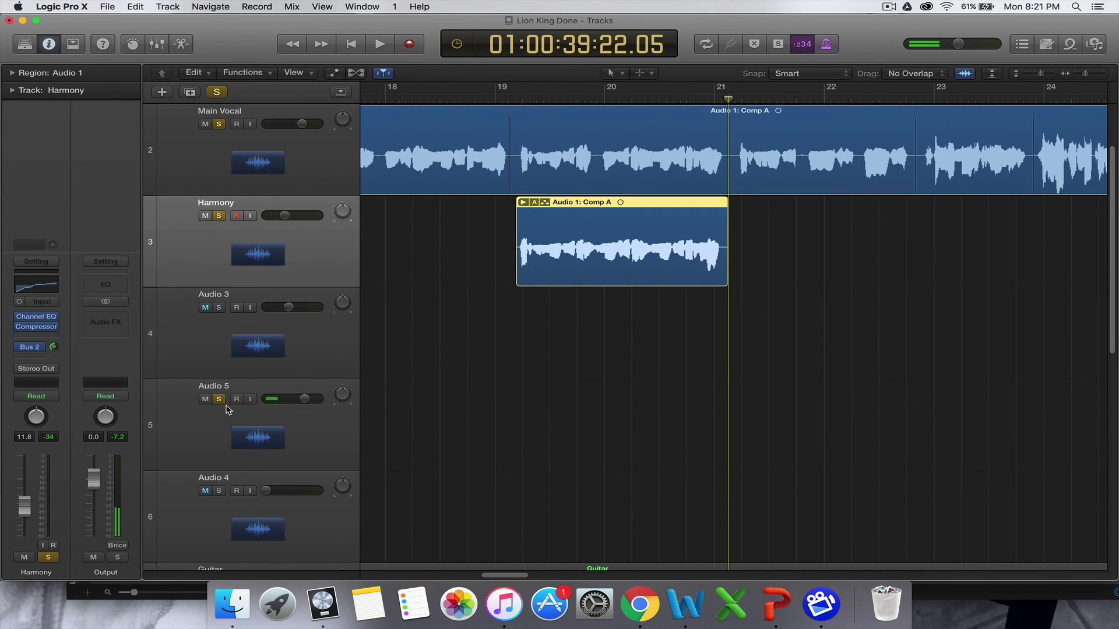
Step: Play back from around bar 19 to hear the harmony, then stop
{"action": "left_click", "coordinate": [517, 102]}
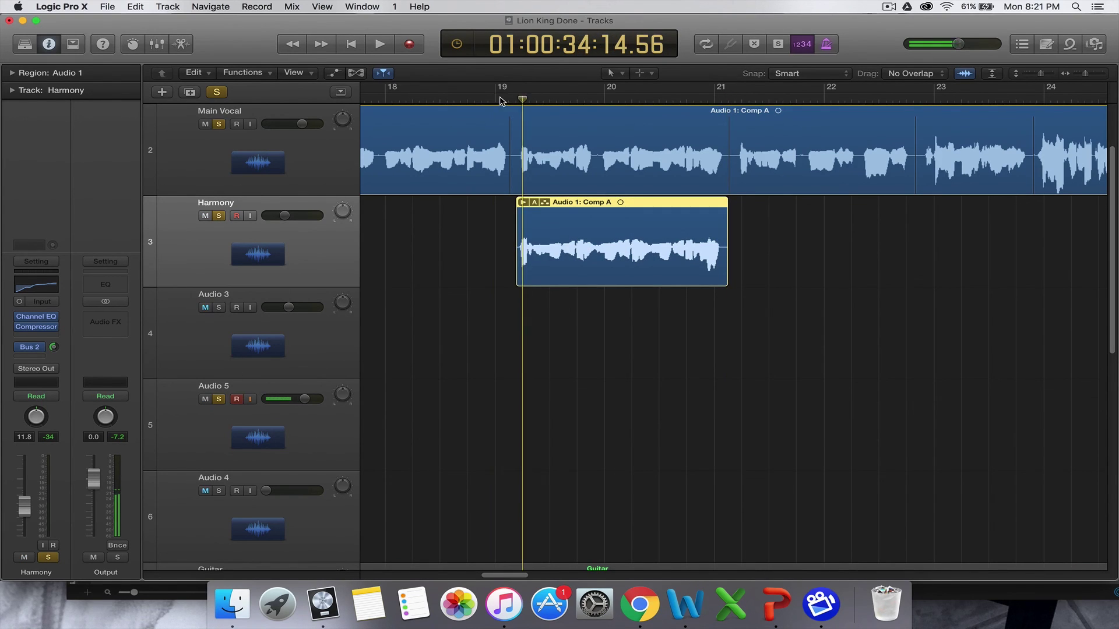
{"action": "left_click", "coordinate": [500, 100]}
{"action": "key", "text": "space"}
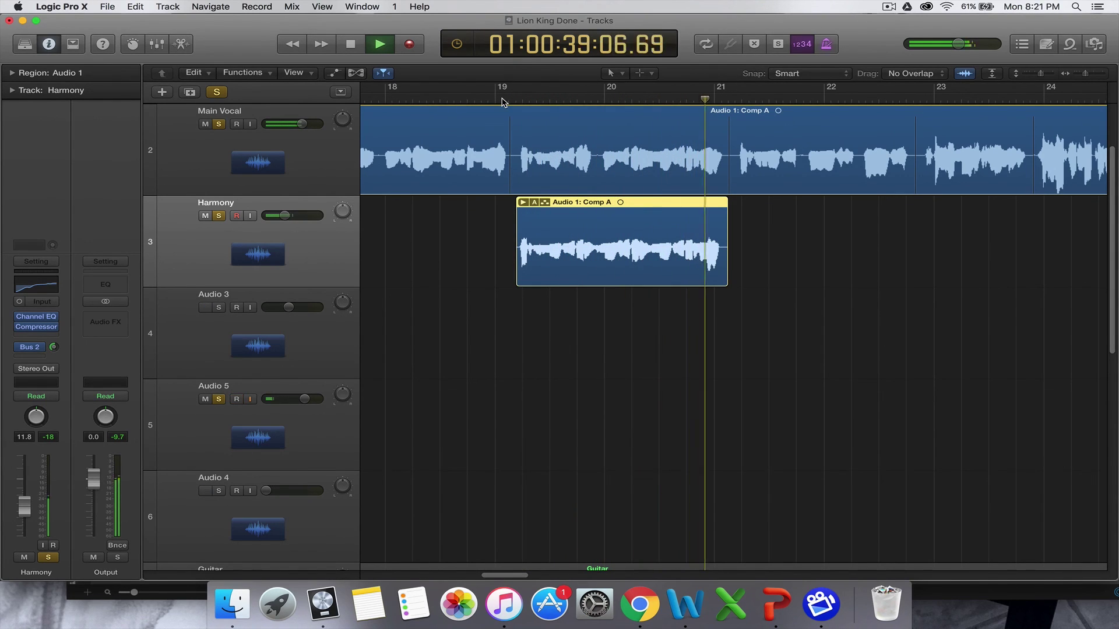
{"action": "key", "text": "space"}
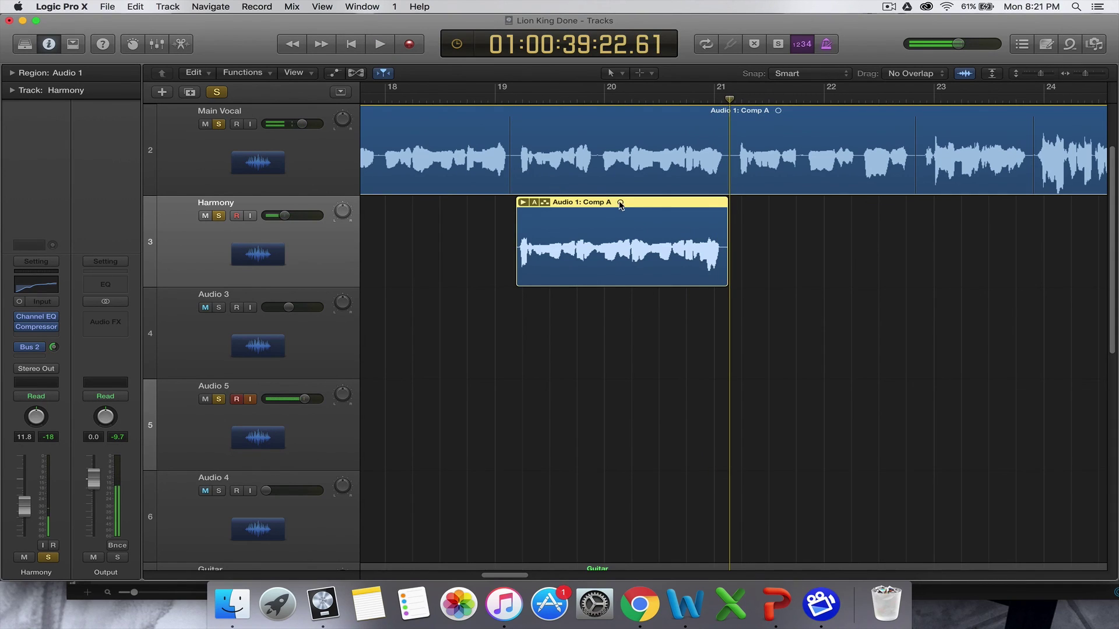